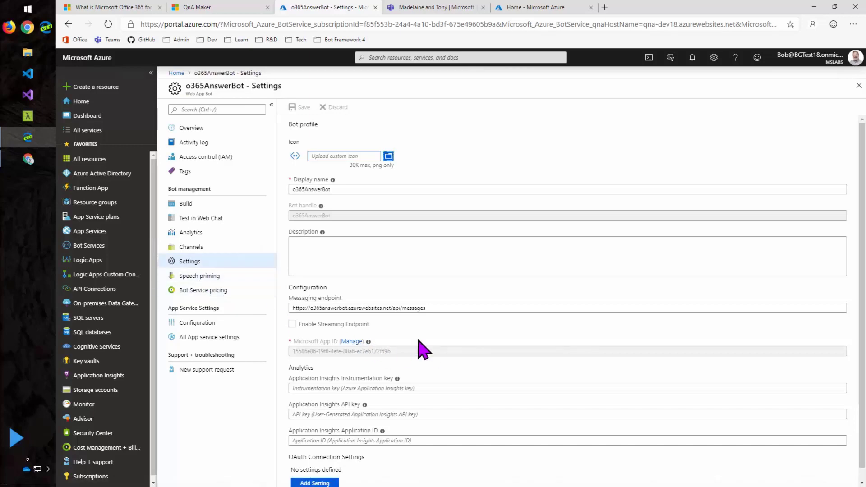
# Copy the Microsoft App ID from the o365AnswerBot settings in the Azure portal
pyautogui.moveTo(421, 351); pyautogui.dragTo(290, 352)
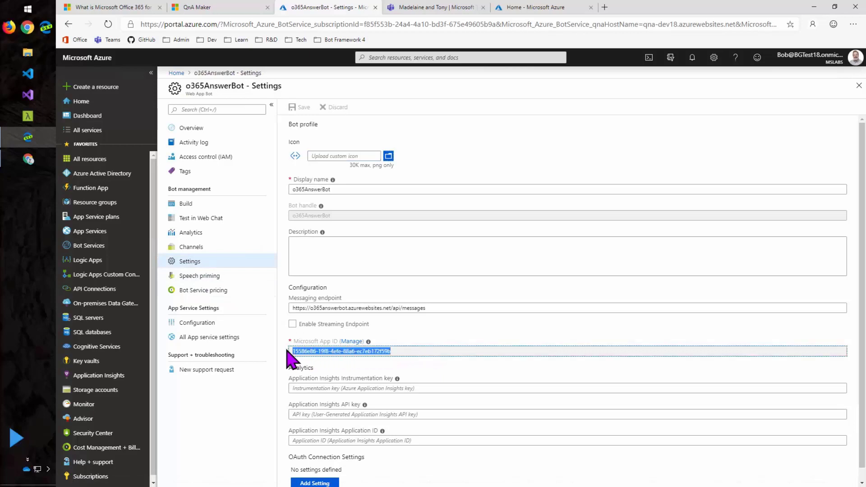
pyautogui.rightClick(301, 354)
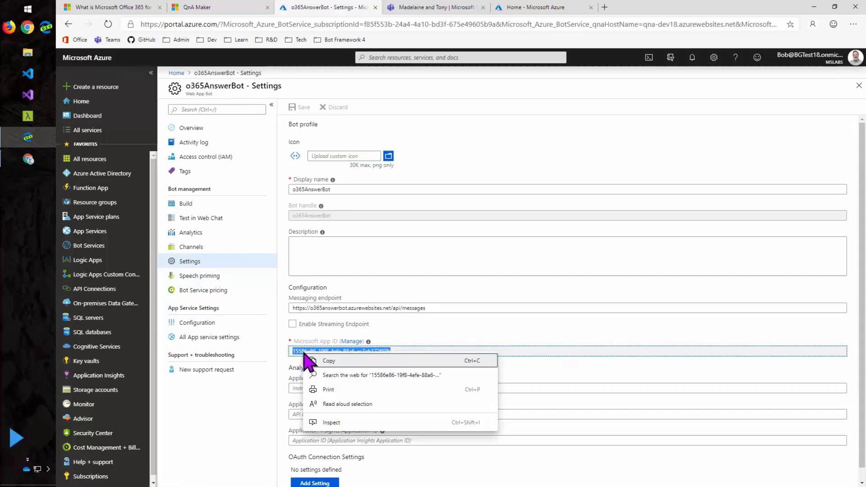
pyautogui.click(319, 361)
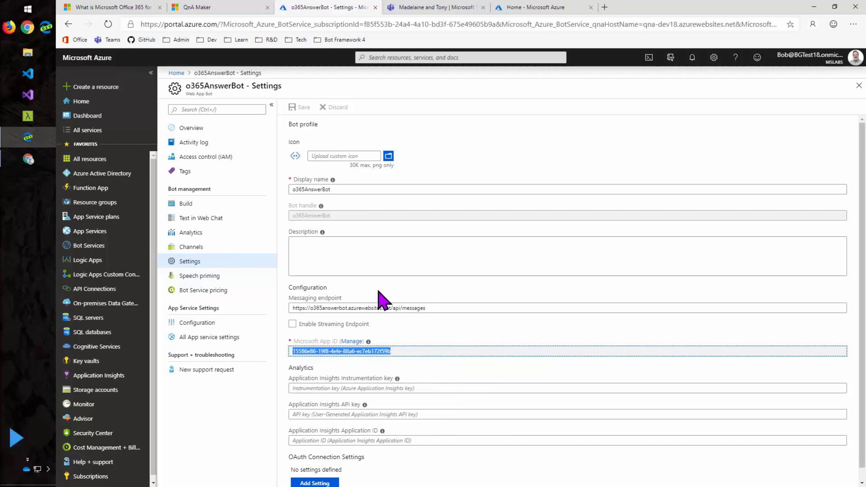
# Switch to Microsoft Teams and start a new chat with o365AnswerBot, finding it with the copied App ID
pyautogui.click(419, 10)
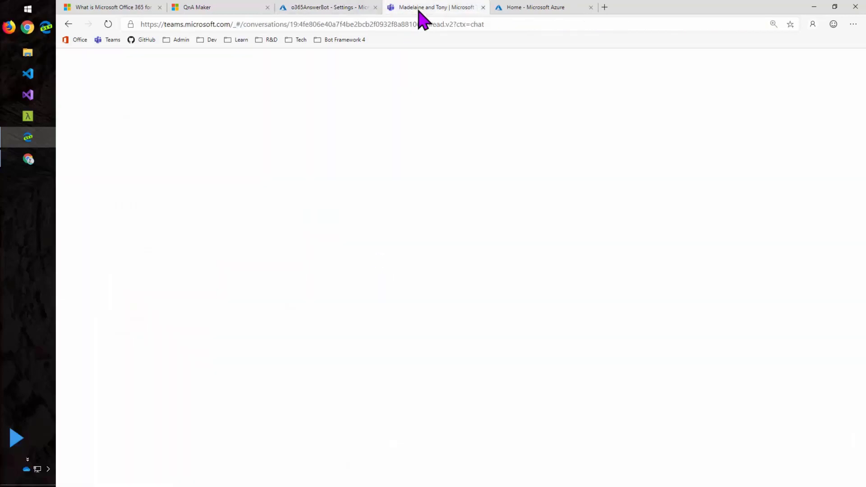
pyautogui.click(273, 66)
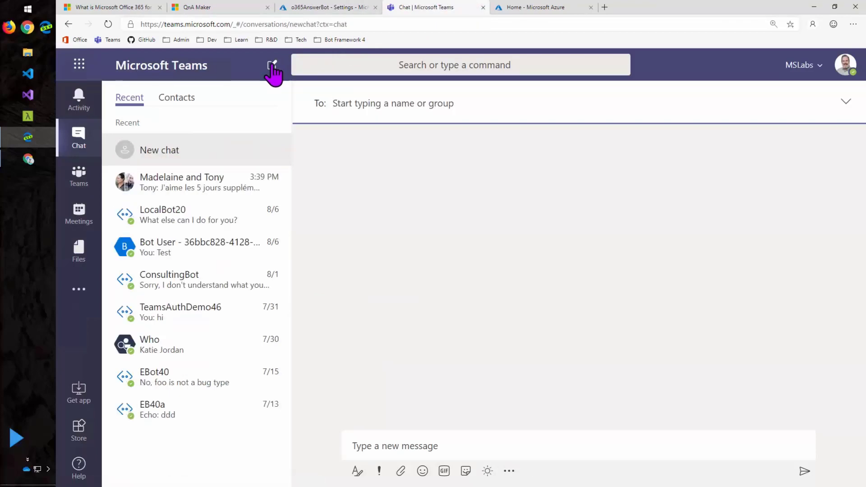
pyautogui.click(341, 108)
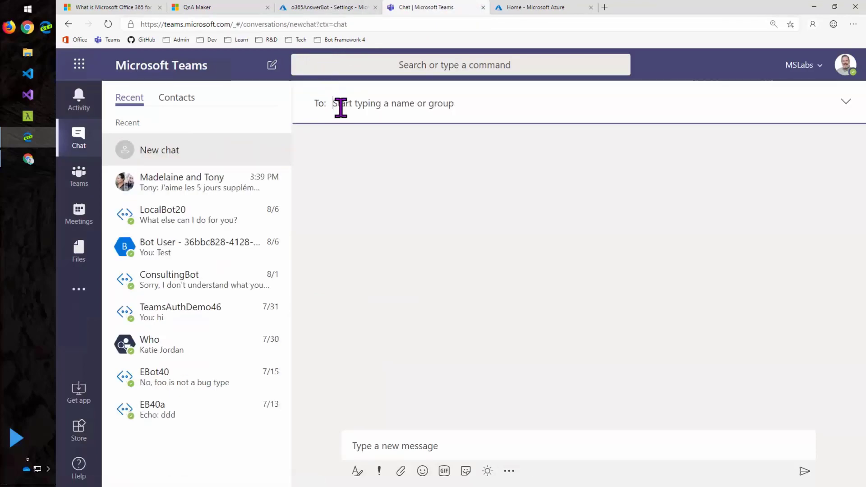
pyautogui.hotkey('ctrl', 'v')
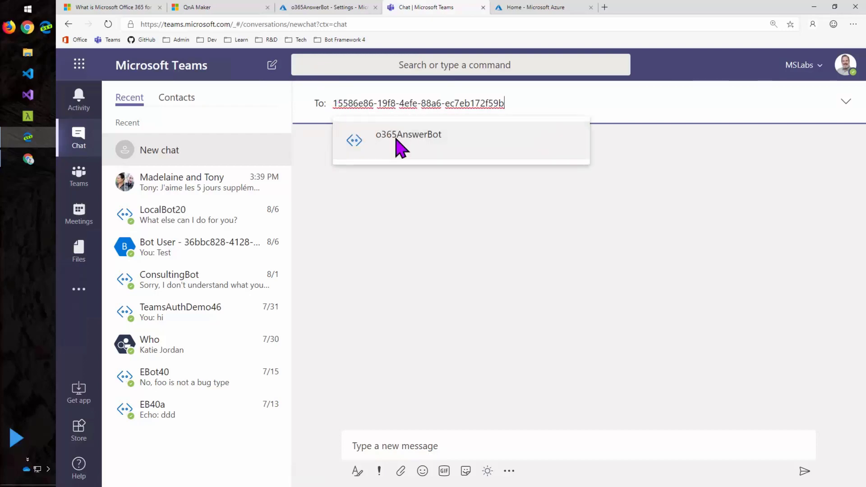
pyautogui.click(400, 144)
# Send the bot the message "What if I need help setting up Office 365?"
pyautogui.click(444, 440)
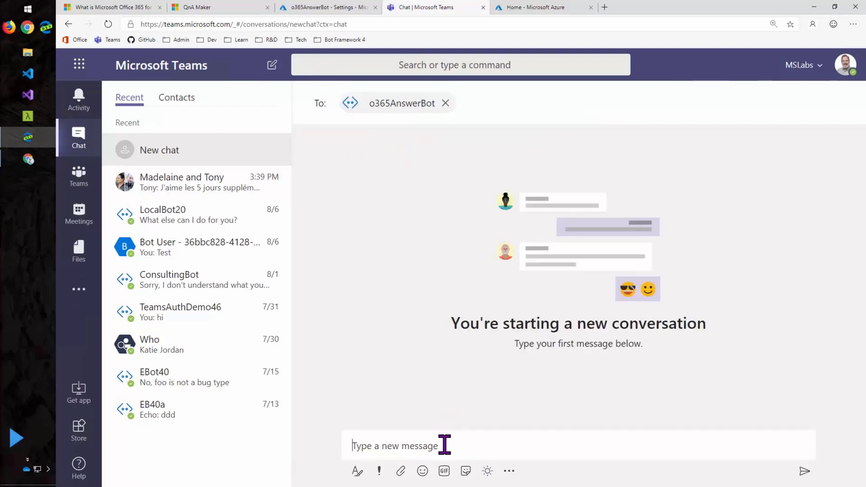
pyautogui.write('Wha')
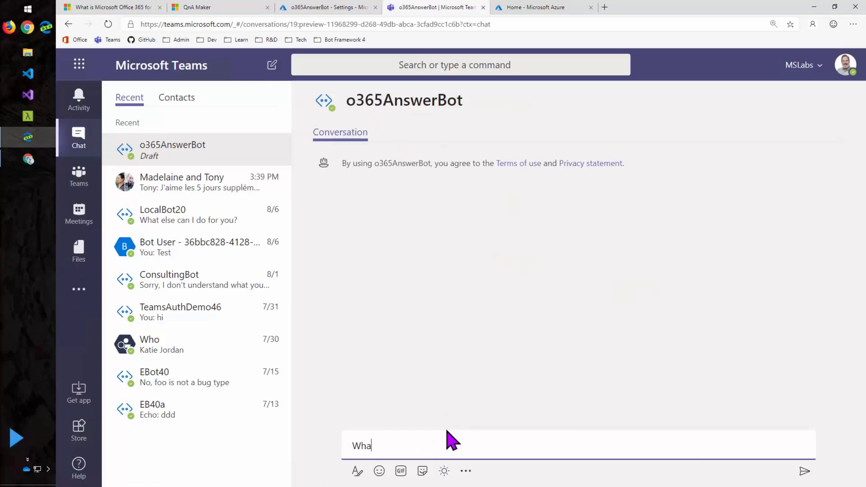
pyautogui.write('t if I need help setting up Office 365?')
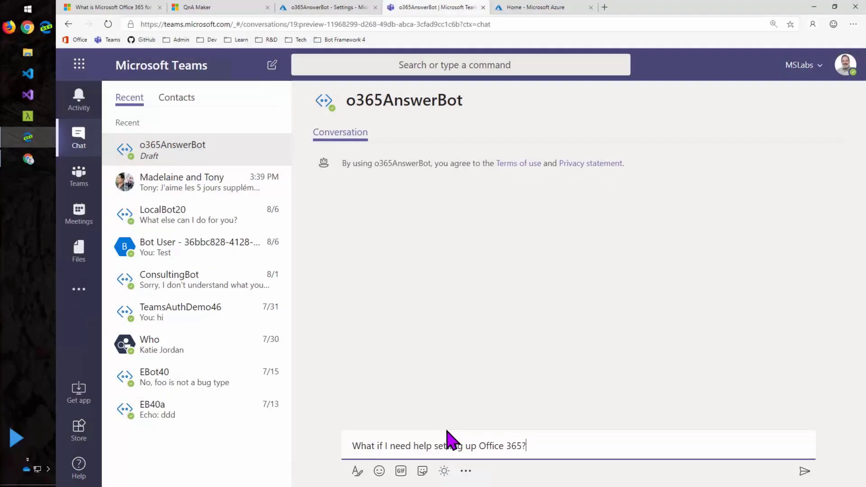
pyautogui.press('Return')
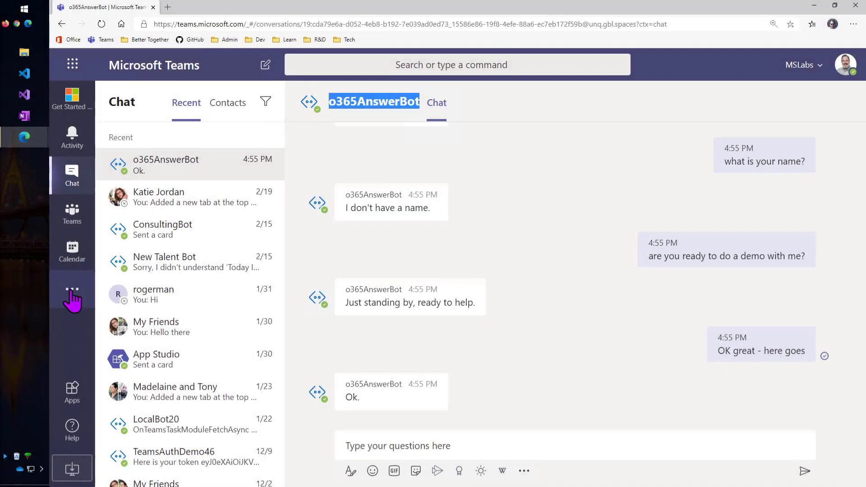
# Create a new app from scratch with the manifest editor in App Studio
pyautogui.click(72, 296)
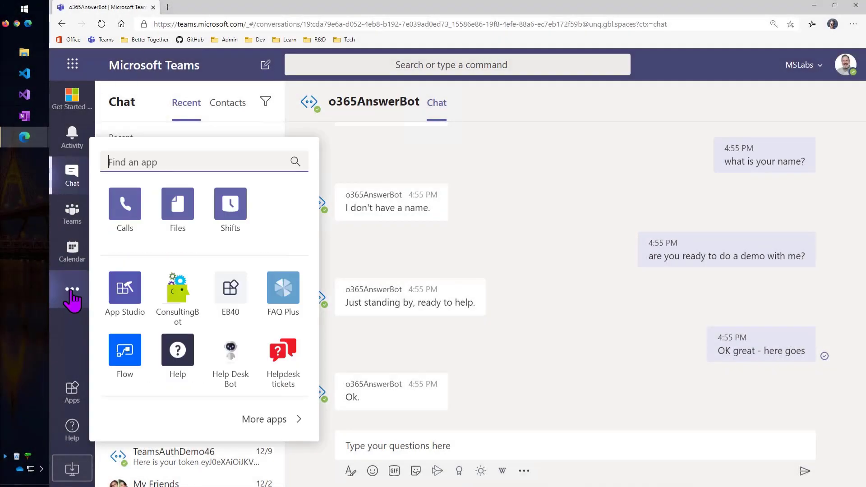
pyautogui.click(126, 291)
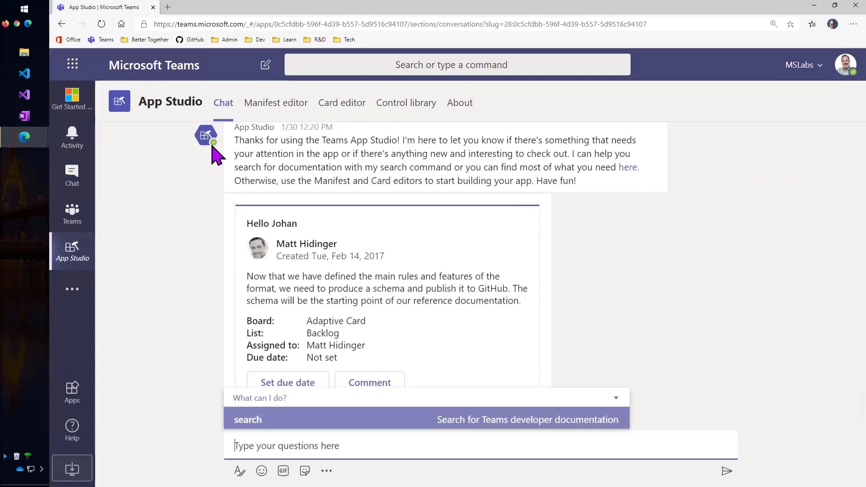
pyautogui.click(251, 108)
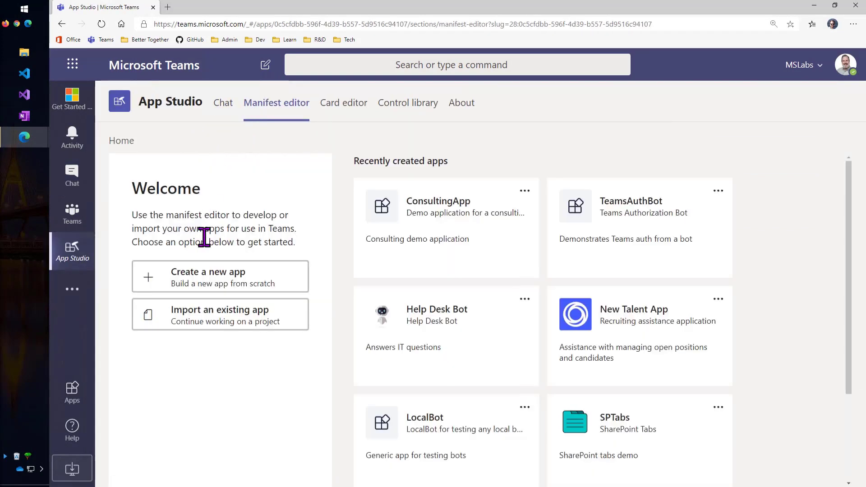
pyautogui.click(208, 275)
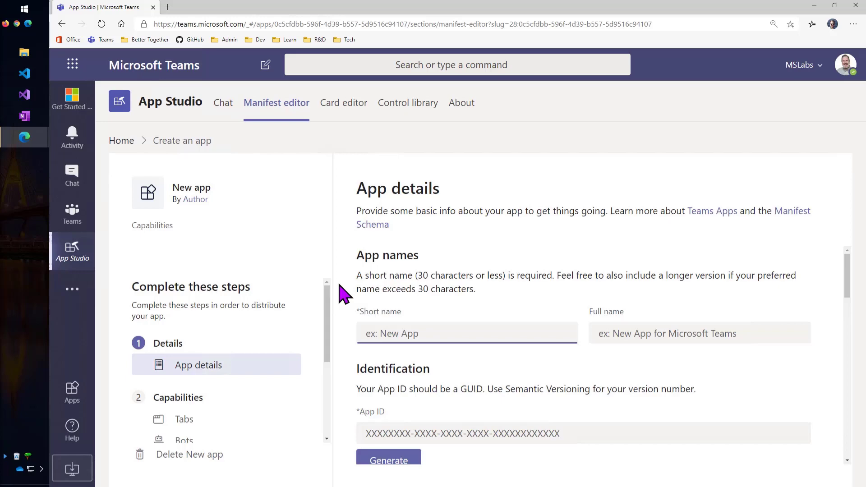
# Give the app the short name o365AnswerBot and full name O365 Answer Bot, and generate its App ID
pyautogui.click(398, 334)
pyautogui.write('o365AnswerBot')
pyautogui.press('Tab')
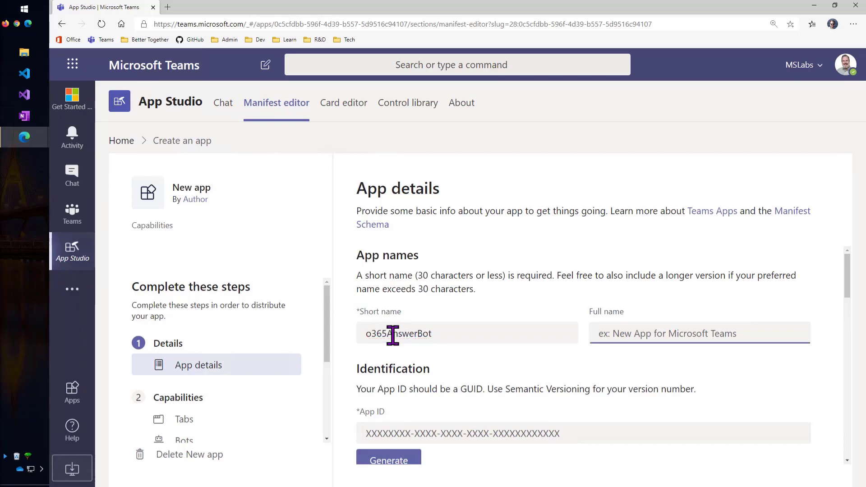
pyautogui.write('O365 Answer Bot')
pyautogui.scroll(-1, 484, 303)
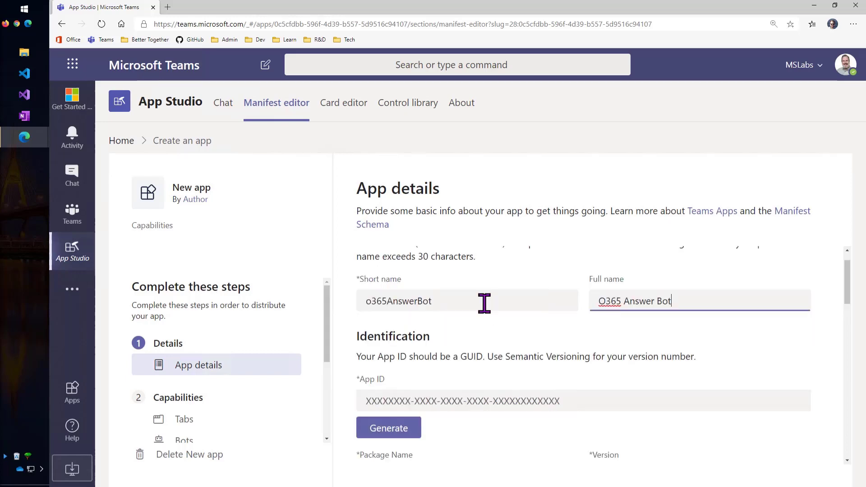
pyautogui.scroll(-1, 433, 370)
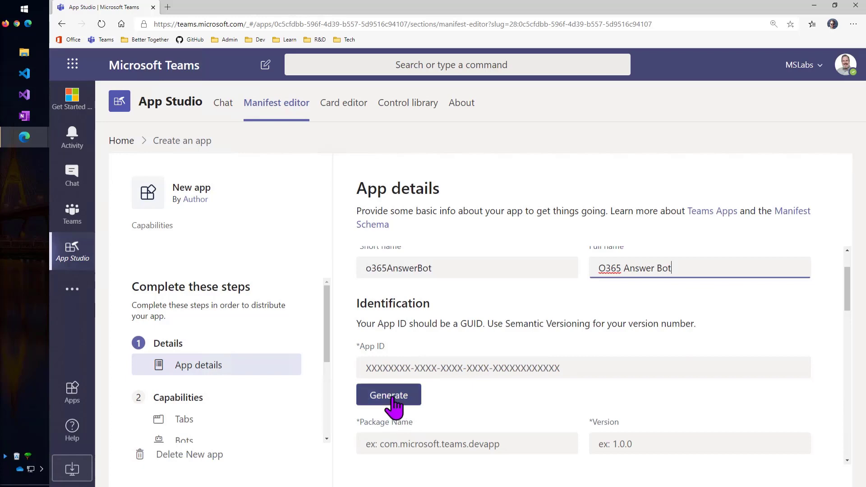
pyautogui.click(396, 398)
# Set the package name to com.onmicrosoft.bgtest18.o365answerbot and the version to 1.0.0
pyautogui.scroll(-1, 514, 405)
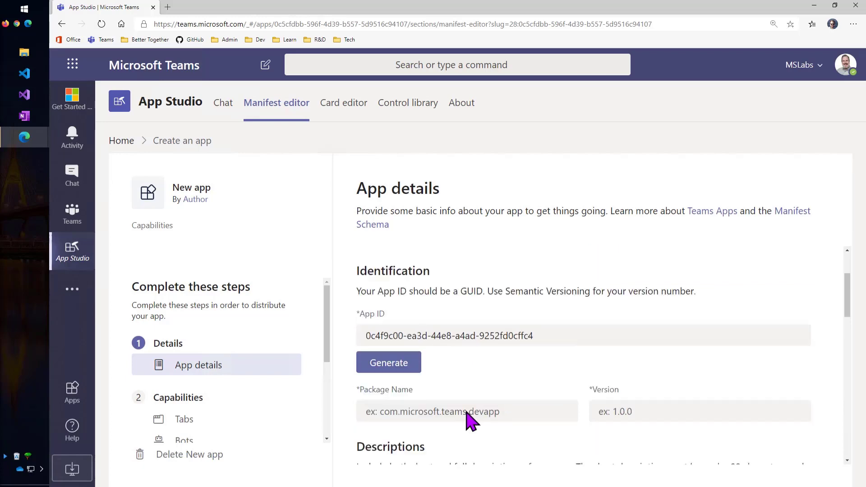
pyautogui.click(465, 412)
pyautogui.write('com')
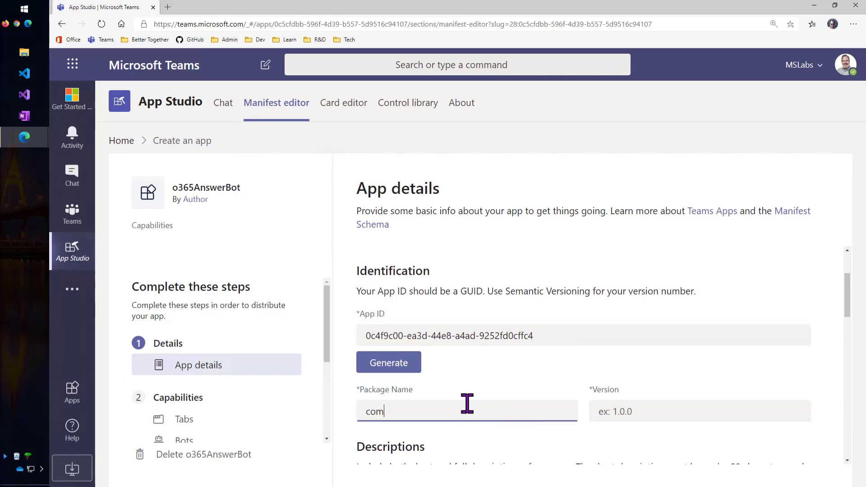
pyautogui.write('.onmicrosoft.bgtest18.o365answerbot1')
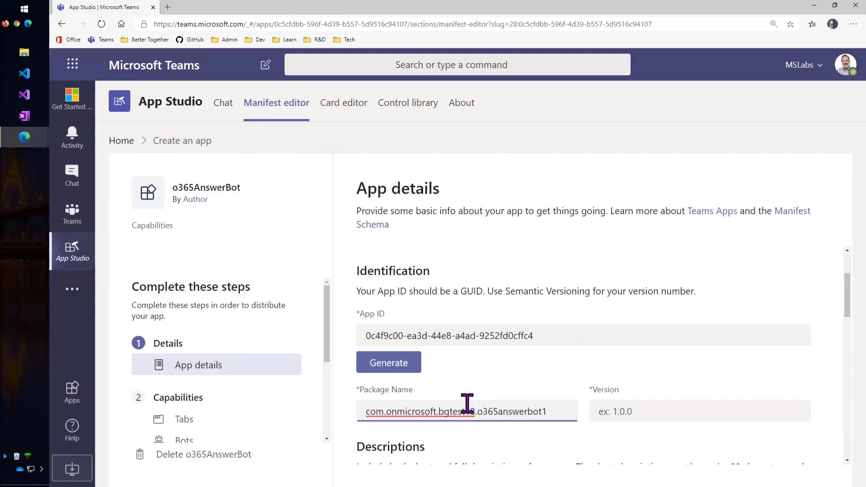
pyautogui.press('BackSpace')
pyautogui.press('Tab')
pyautogui.write('1.')
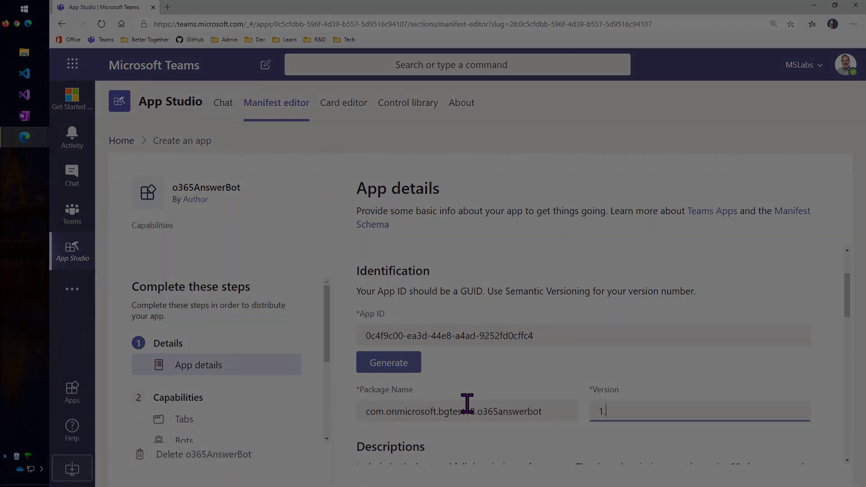
pyautogui.write('0.0')
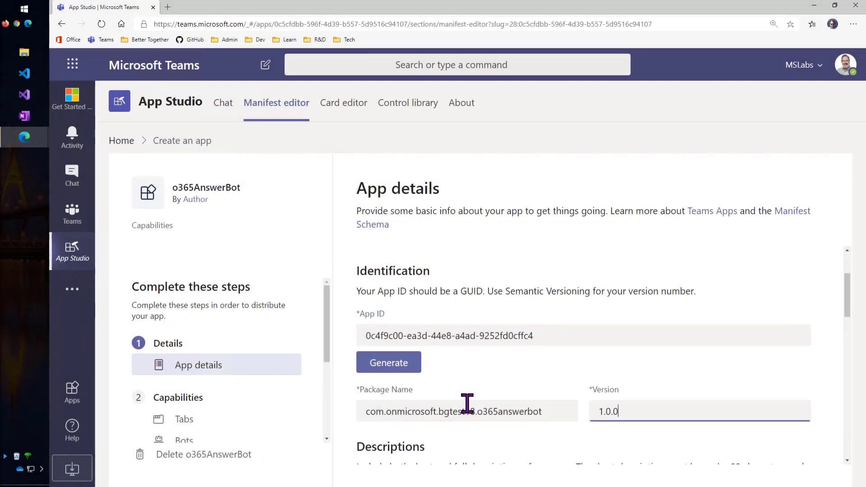
# Enter the short description "Answers questions about Office 365" and the full description "Answers questions about Office 365 and chit chat"
pyautogui.scroll(-3, 619, 328)
pyautogui.click(564, 391)
pyautogui.write('Answers questions about Office 365')
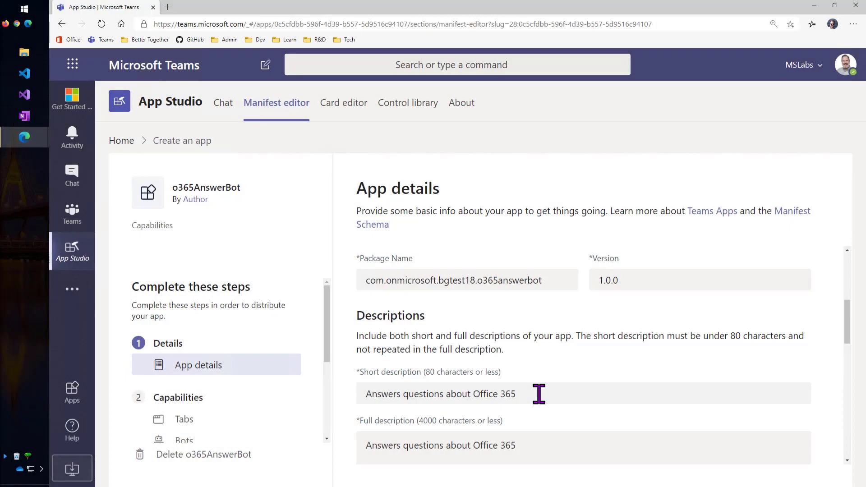
pyautogui.write('and chit chat')
# Fill in the developer information with the developer's full name and https website address
pyautogui.scroll(-4, 605, 382)
pyautogui.click(506, 397)
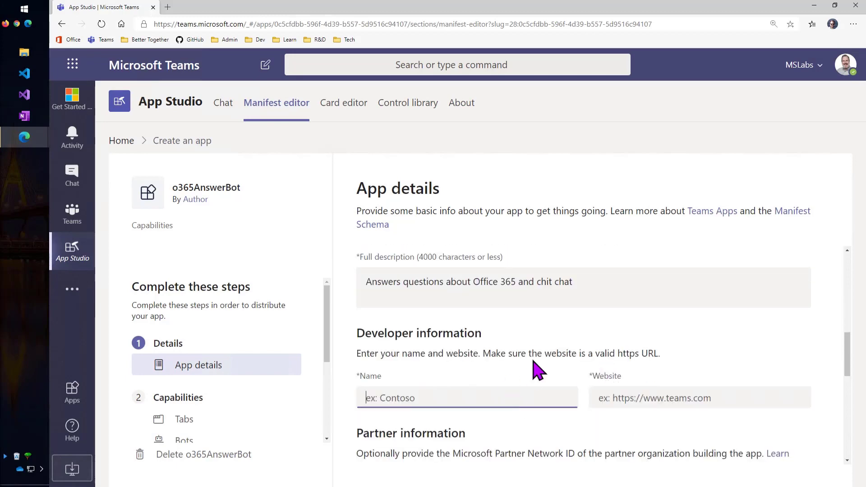
pyautogui.write('Bob German')
pyautogui.press('Tab')
pyautogui.write('hg')
pyautogui.press('BackSpace')
pyautogui.write('ttps')
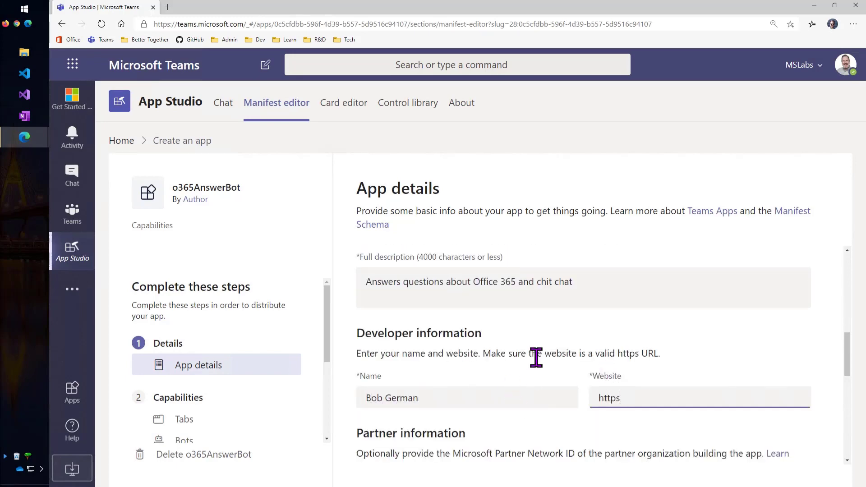
pyautogui.write('://www.bob1german.com')
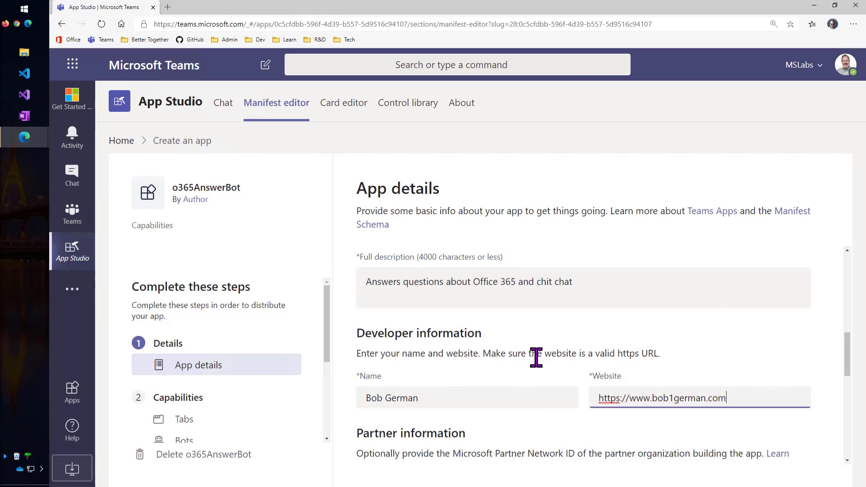
# Reuse the developer's website address for both the privacy statement and terms of use URLs
pyautogui.tripleClick(751, 397)
pyautogui.scroll(-3, 694, 424)
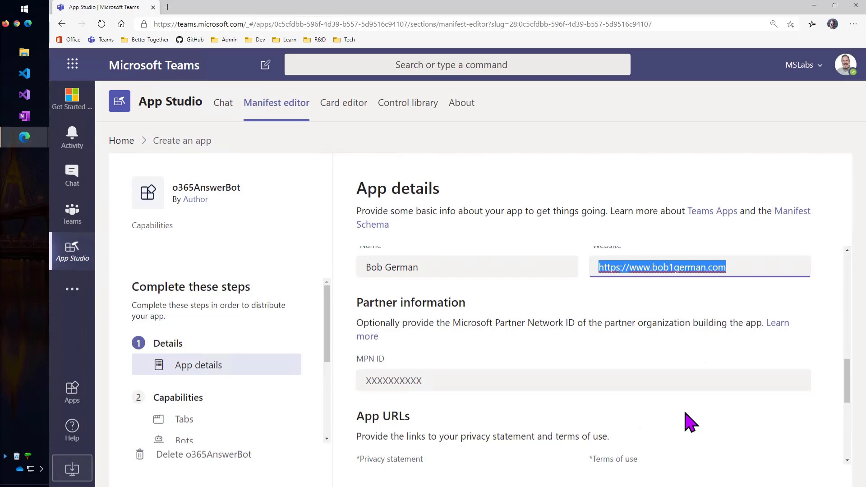
pyautogui.scroll(-2, 691, 424)
pyautogui.click(507, 383)
pyautogui.hotkey('ctrl', 'v')
pyautogui.click(690, 383)
pyautogui.hotkey('ctrl', 'v')
# Keep the default branding icons and start the bot setup under the app's capabilities
pyautogui.scroll(-3, 645, 437)
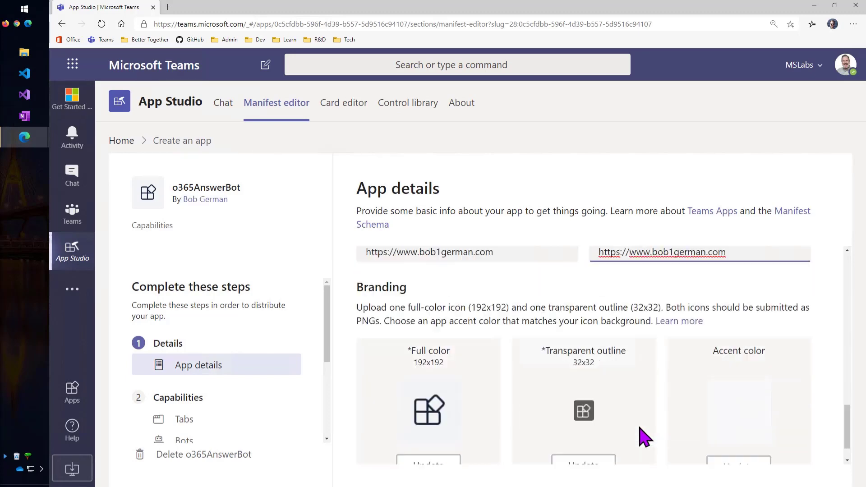
pyautogui.scroll(-1, 645, 437)
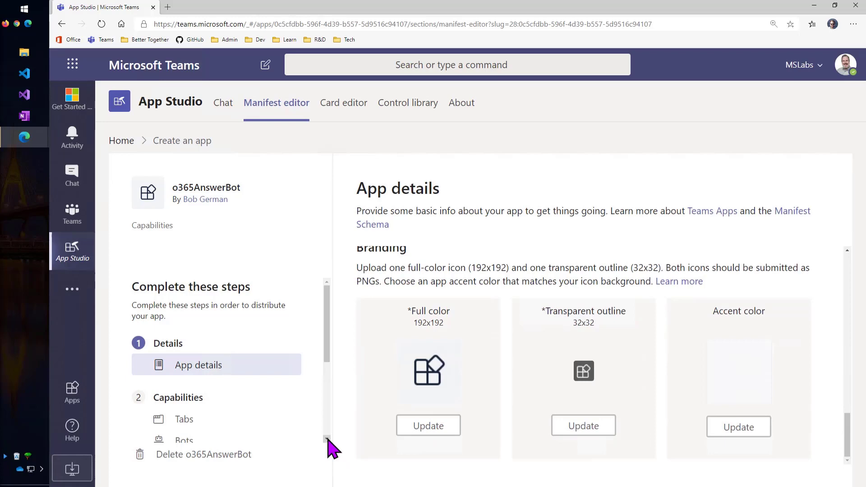
pyautogui.scroll(-2, 329, 448)
pyautogui.click(174, 379)
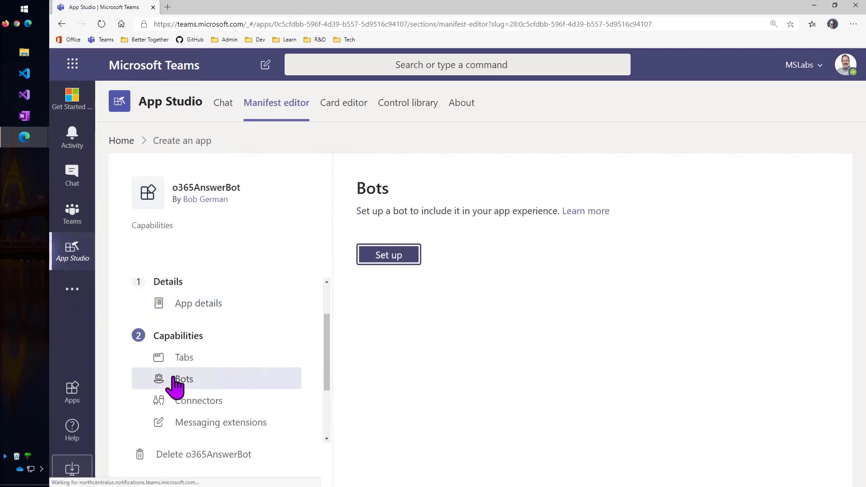
pyautogui.click(395, 255)
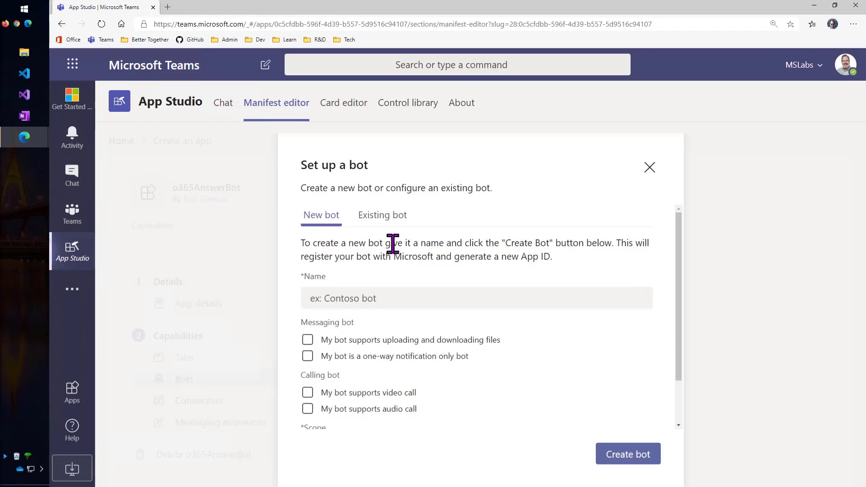
# Set up the app with an existing bot, selecting o365AnswerBot from the registered bots
pyautogui.click(384, 221)
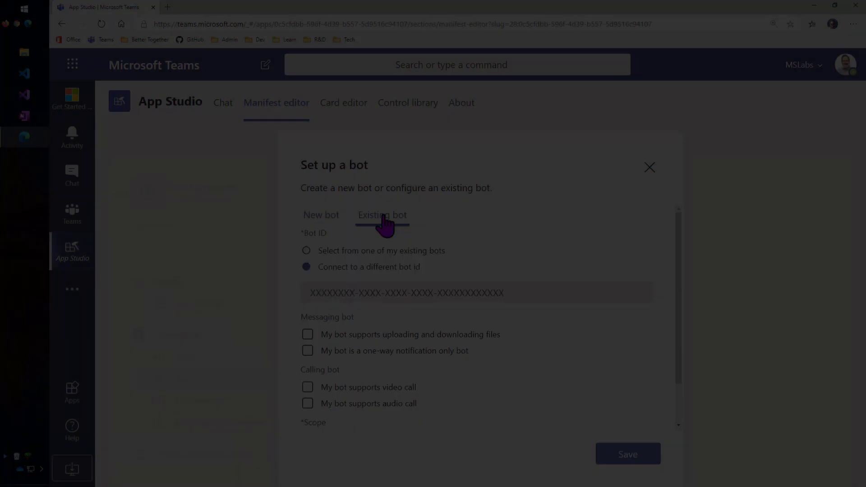
pyautogui.click(382, 253)
pyautogui.click(491, 298)
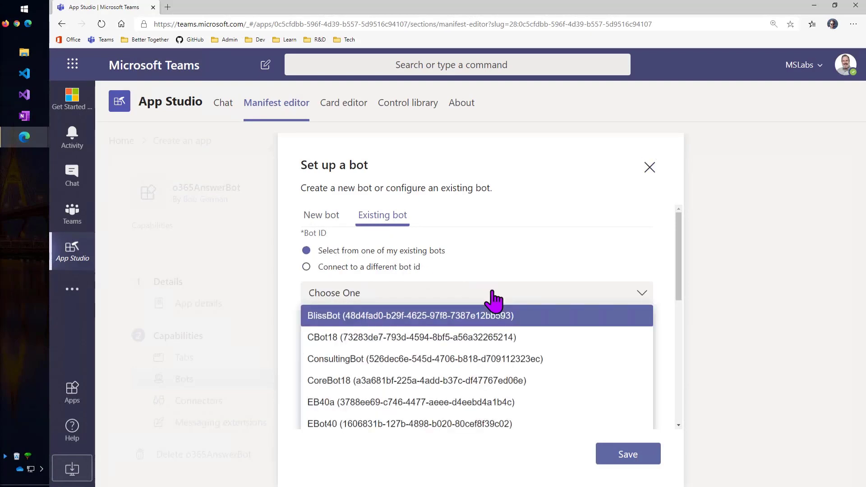
pyautogui.scroll(-3, 481, 379)
pyautogui.scroll(-4, 455, 381)
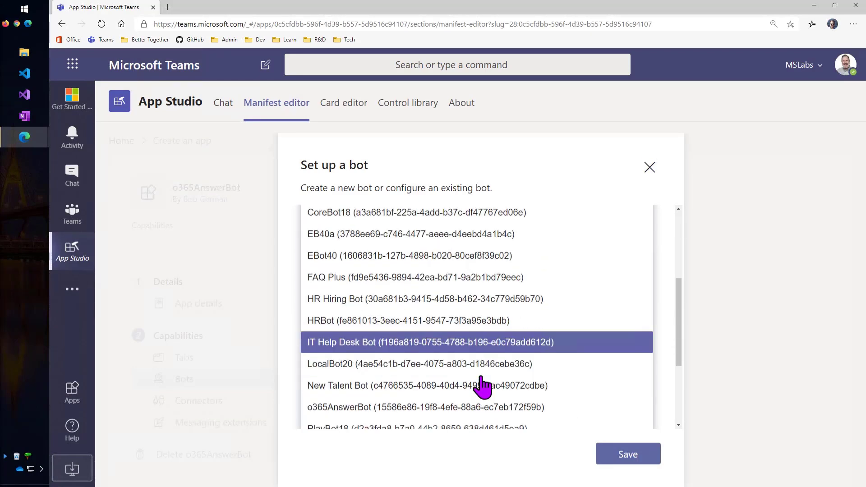
pyautogui.click(433, 382)
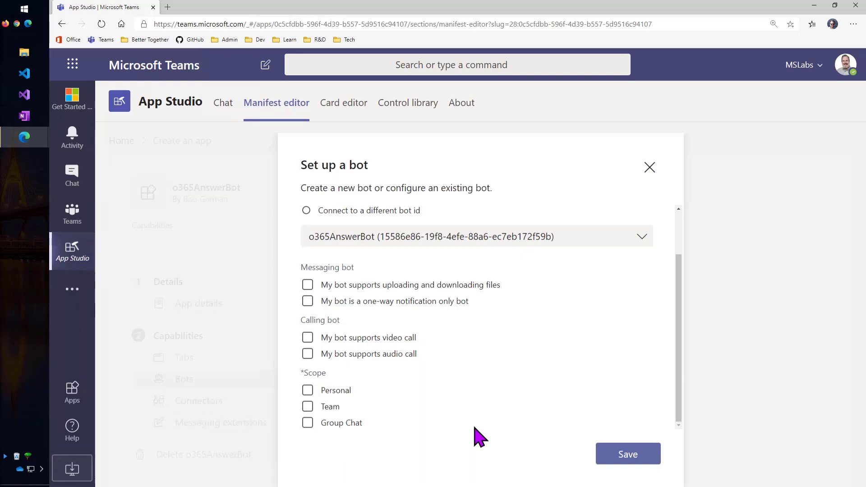
# Enable the Personal, Team and Group Chat scopes for the bot and save the bot setup
pyautogui.click(332, 392)
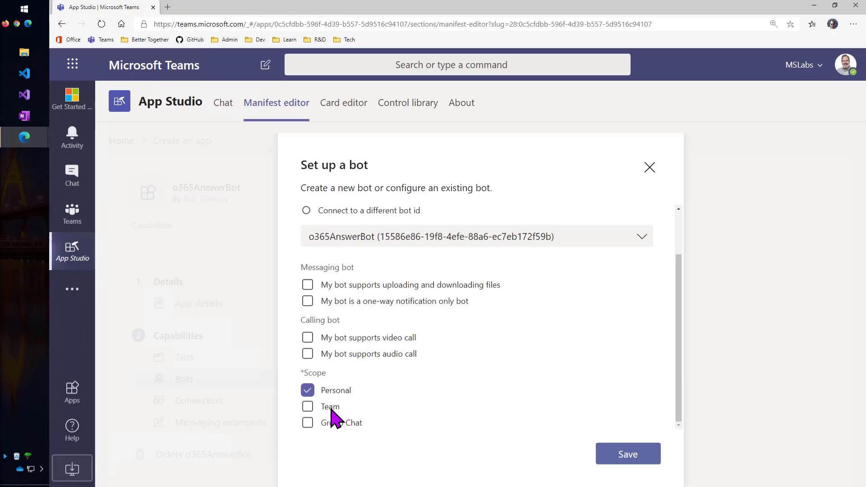
pyautogui.click(332, 408)
pyautogui.click(341, 425)
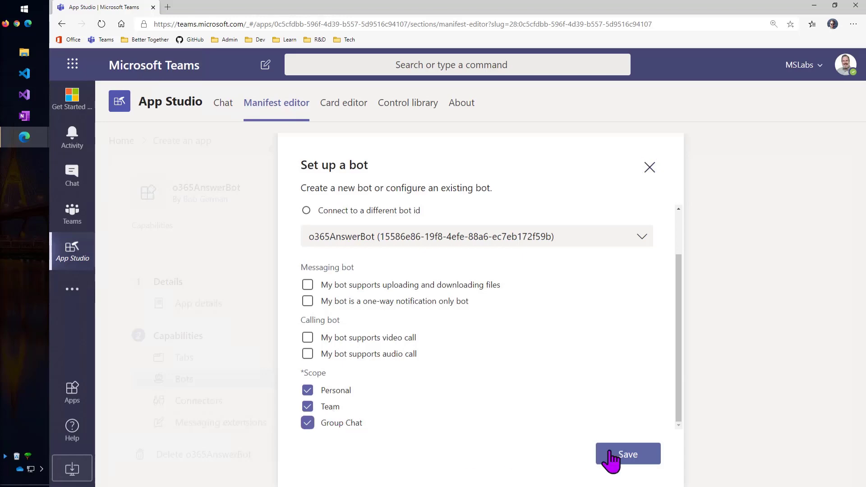
pyautogui.click(642, 458)
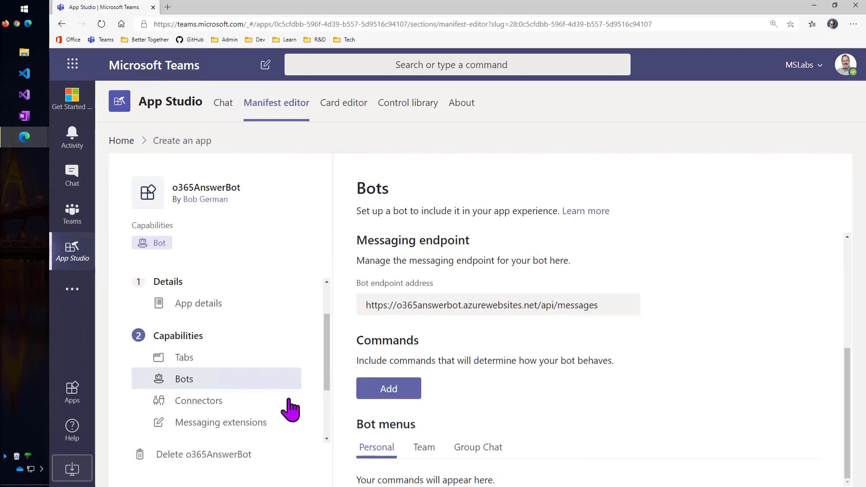
# Install o365AnswerBot for personal use from the Test and distribute section and send it the message "Hi there"
pyautogui.scroll(-3, 290, 422)
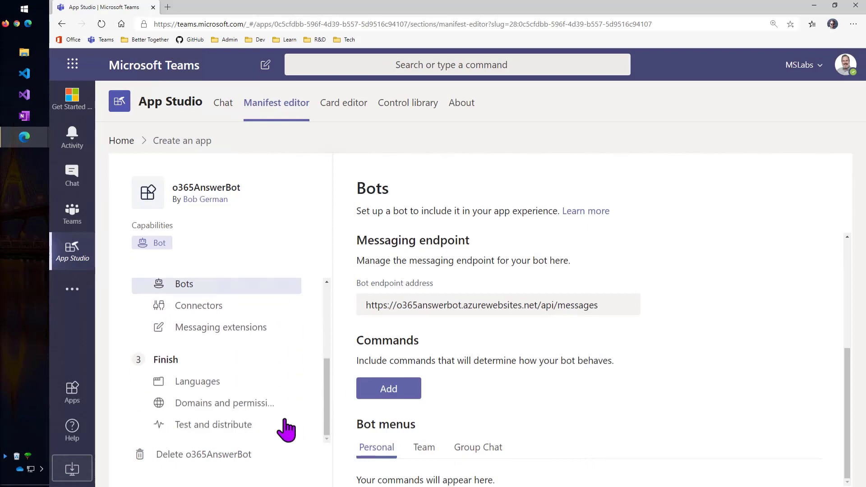
pyautogui.click(219, 428)
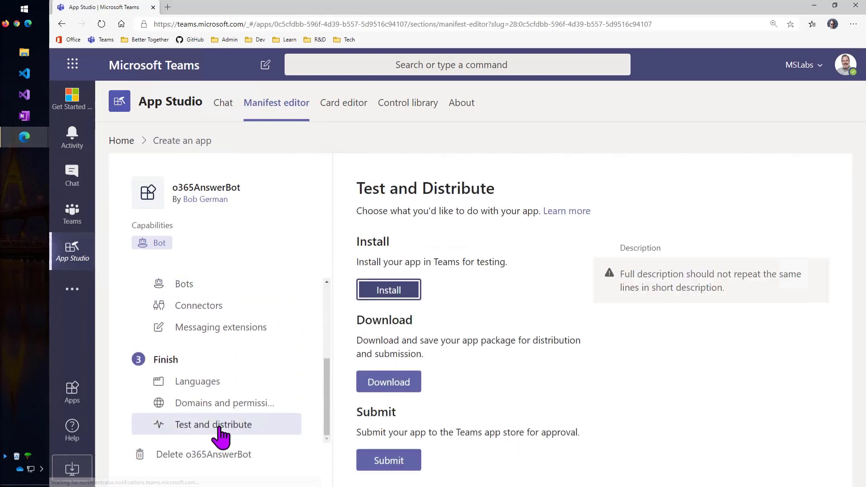
pyautogui.click(400, 295)
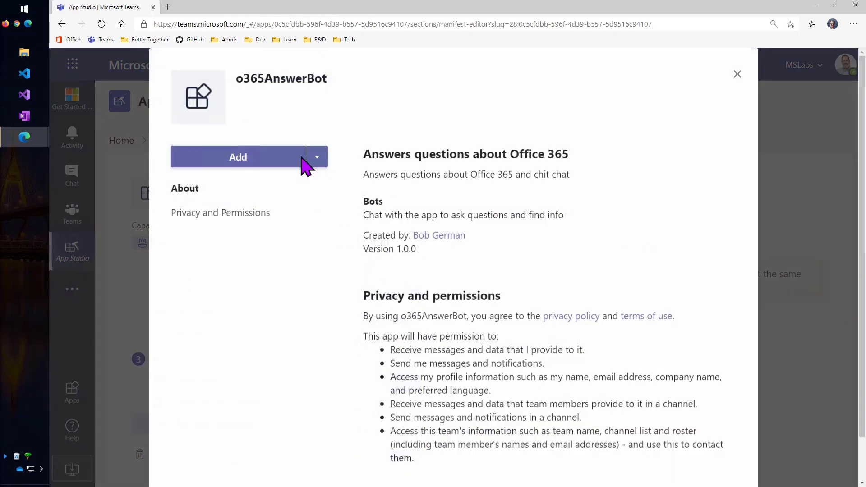
pyautogui.click(279, 169)
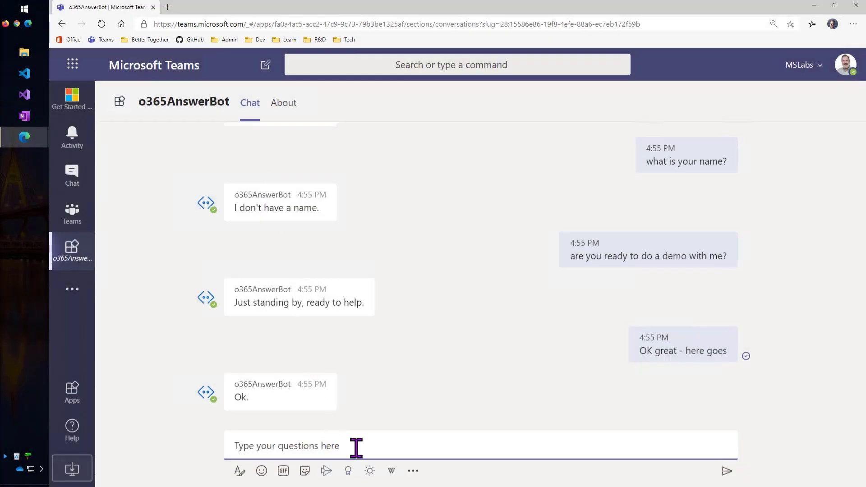
pyautogui.write('Hi there')
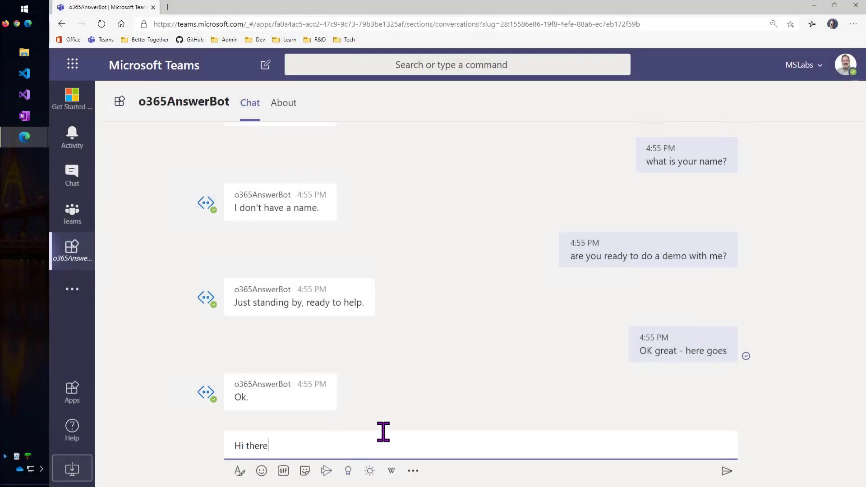
pyautogui.press('Return')
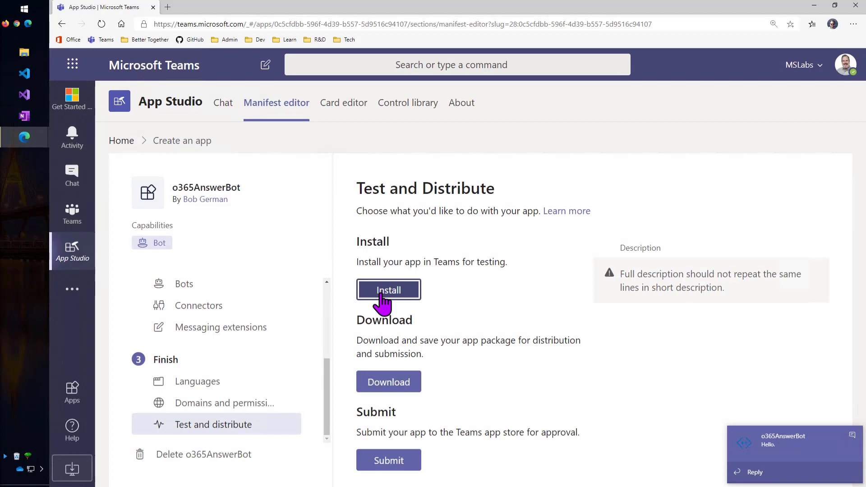
# Install o365AnswerBot into the IT Helpdesk team's General channel and ask it "How is office 365?" there
pyautogui.click(382, 294)
pyautogui.click(317, 164)
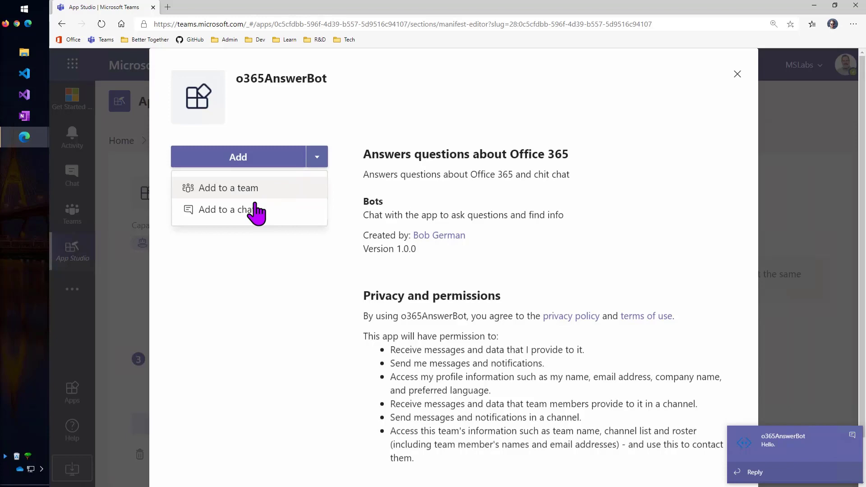
pyautogui.click(224, 197)
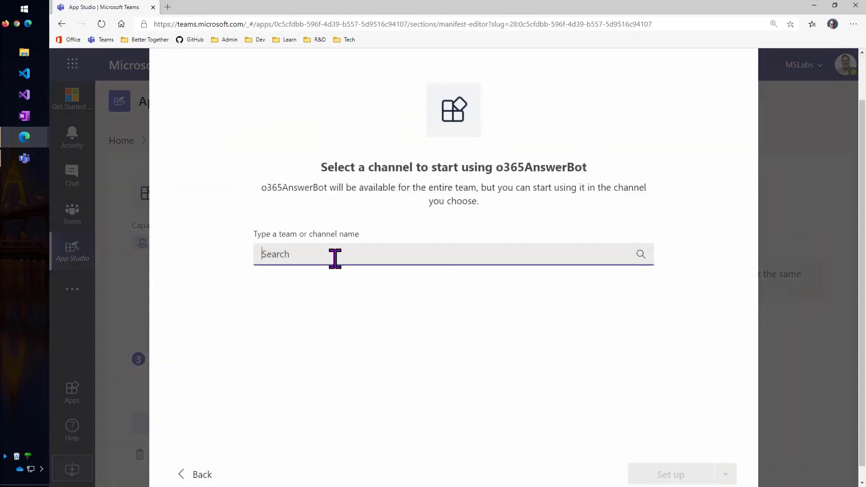
pyautogui.click(333, 258)
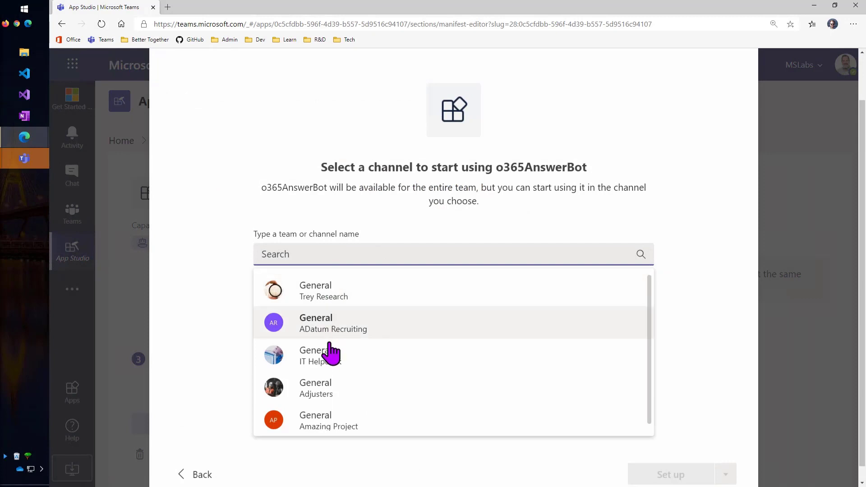
pyautogui.click(331, 372)
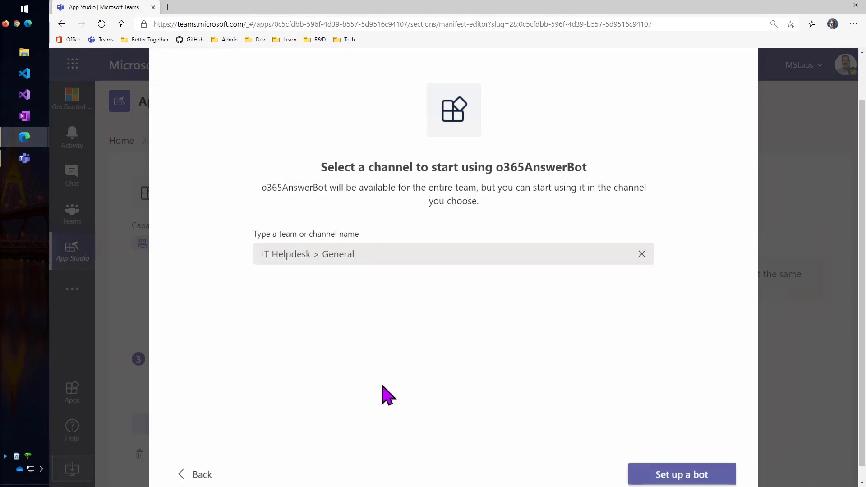
pyautogui.click(663, 478)
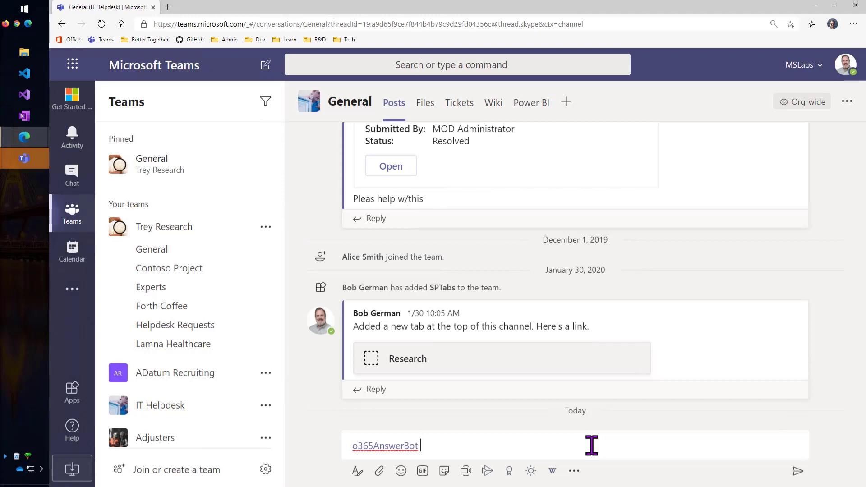
pyautogui.write('How is office 365?')
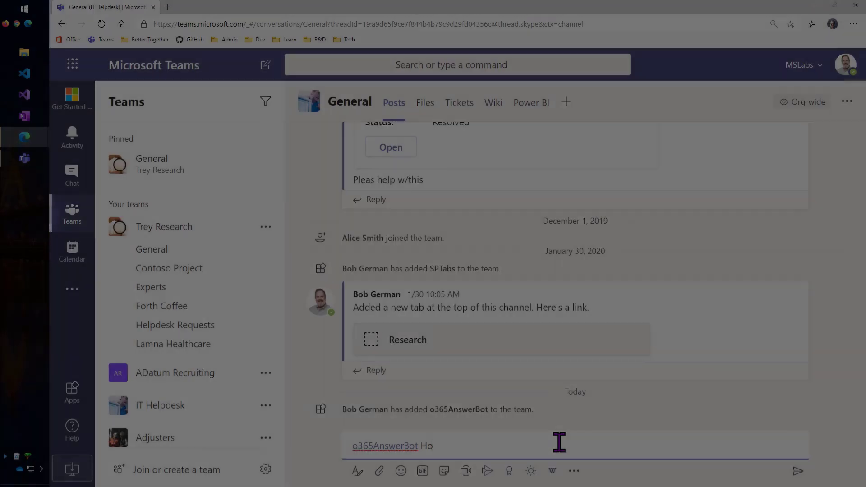
pyautogui.press('Return')
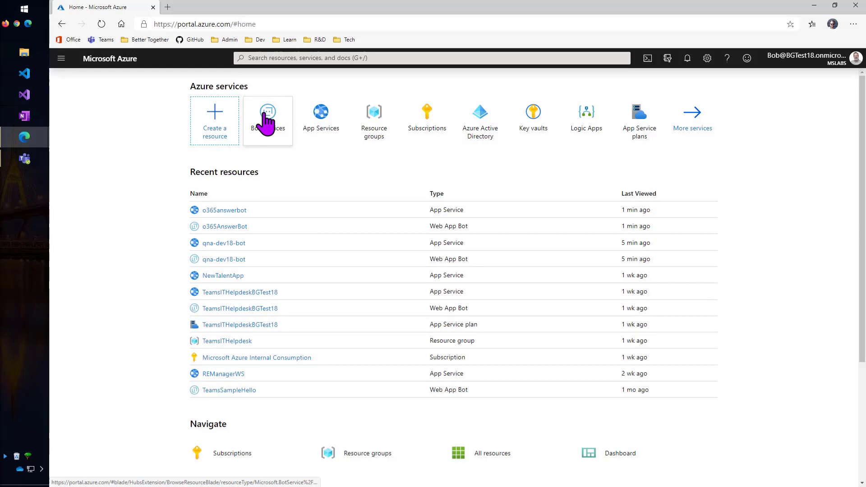
# In the Azure portal, open the o365AnswerBot bot service and go to all of its App Service settings
pyautogui.click(267, 123)
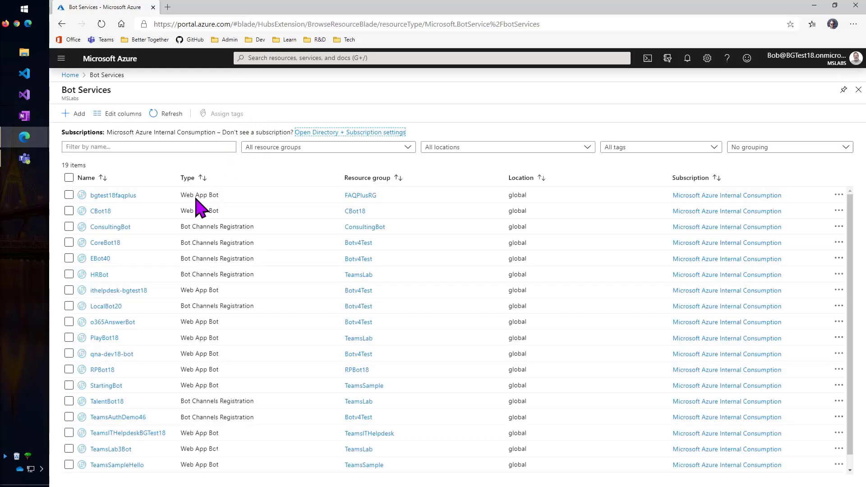
pyautogui.click(112, 323)
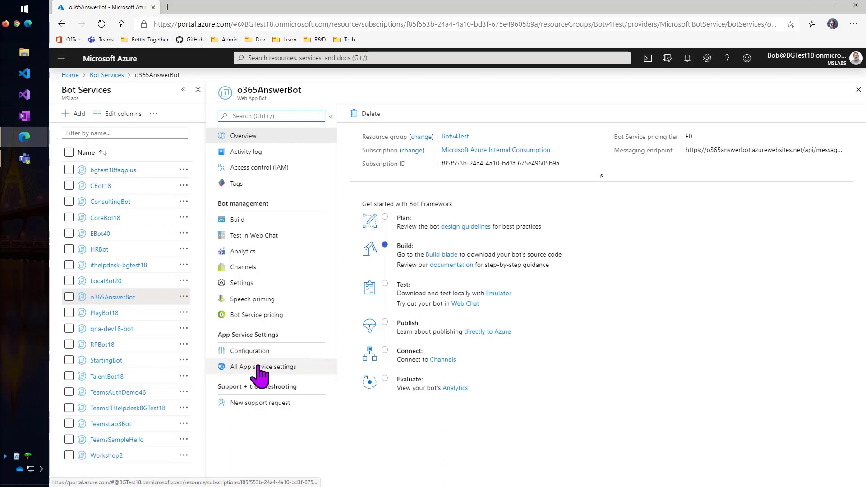
pyautogui.click(260, 367)
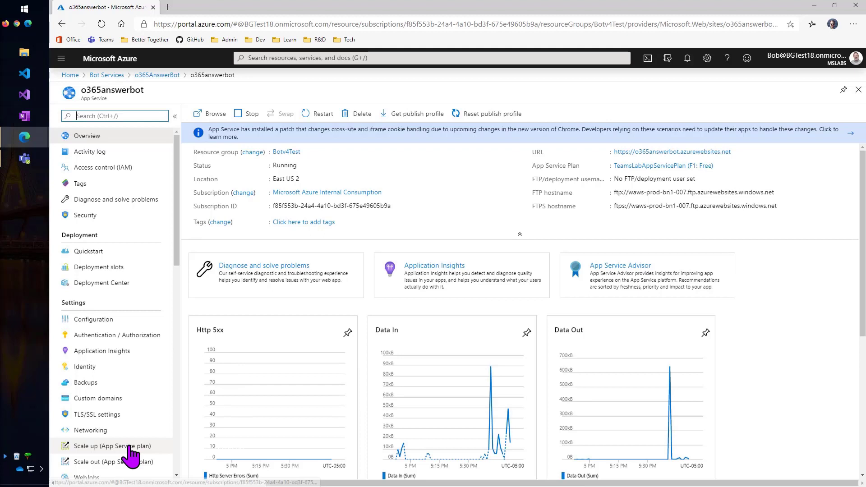
# Review the Production and Dev / Test pricing tiers available for scaling up the bot's App Service plan
pyautogui.click(129, 447)
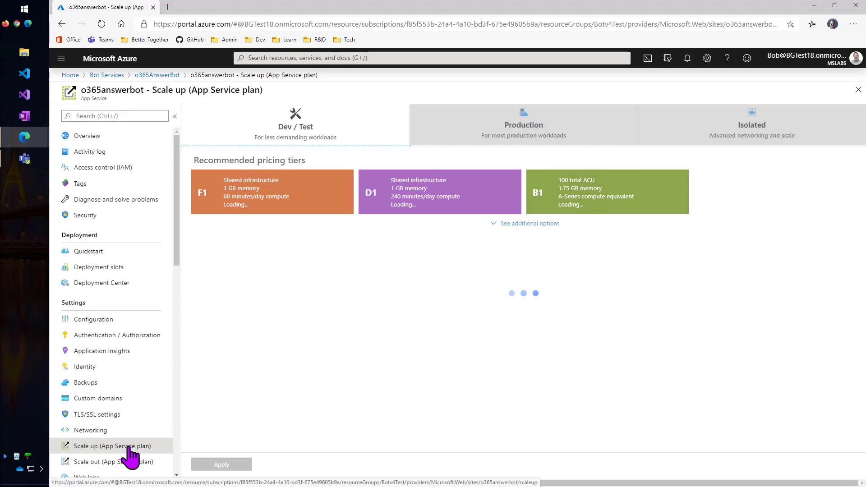
pyautogui.click(500, 130)
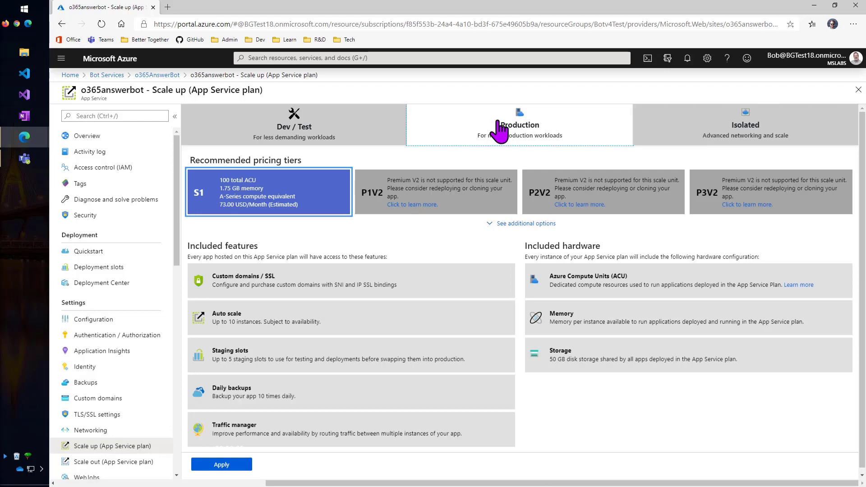
pyautogui.click(360, 131)
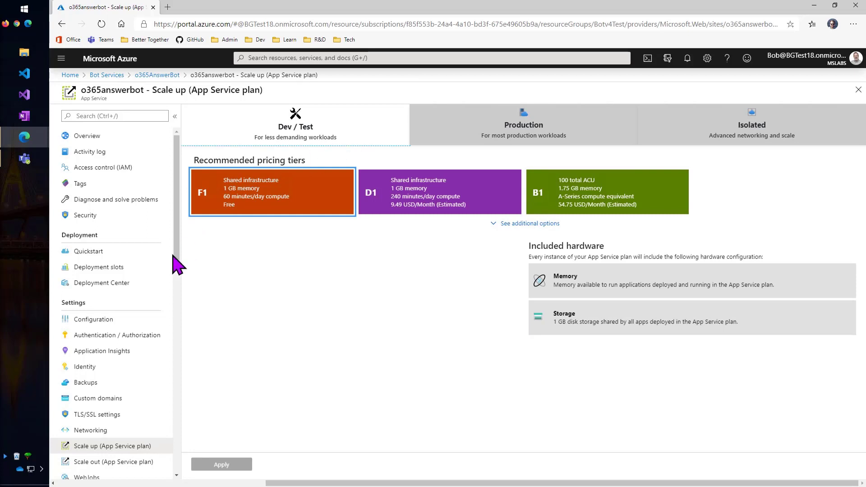
# Launch the App Service Editor (Preview) for the o365answerbot app service from its development tools
pyautogui.scroll(-1, 135, 446)
pyautogui.scroll(-3, 135, 439)
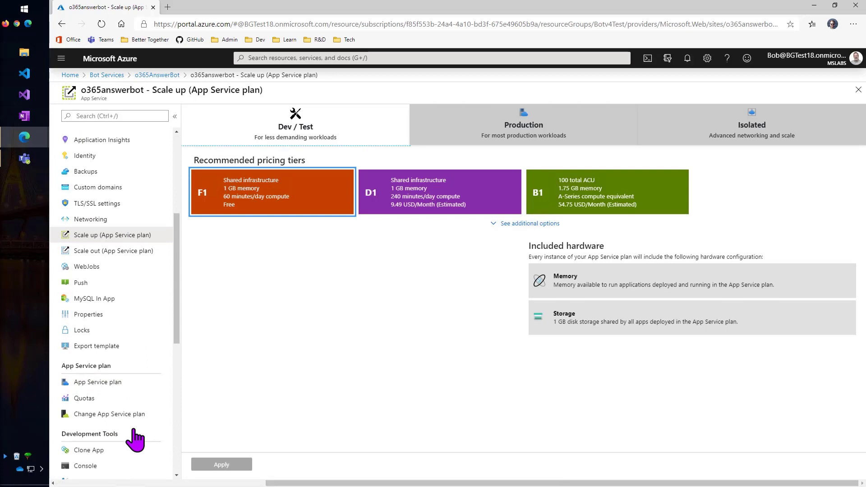
pyautogui.scroll(-2, 135, 440)
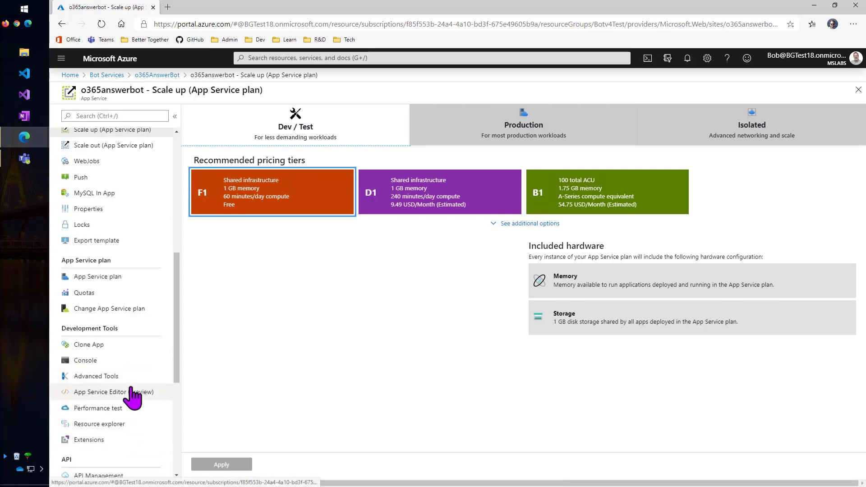
pyautogui.click(134, 393)
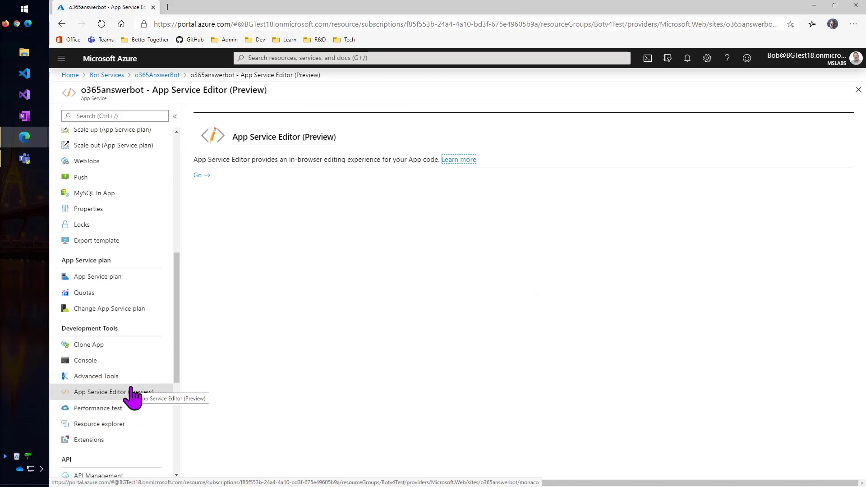
pyautogui.click(198, 176)
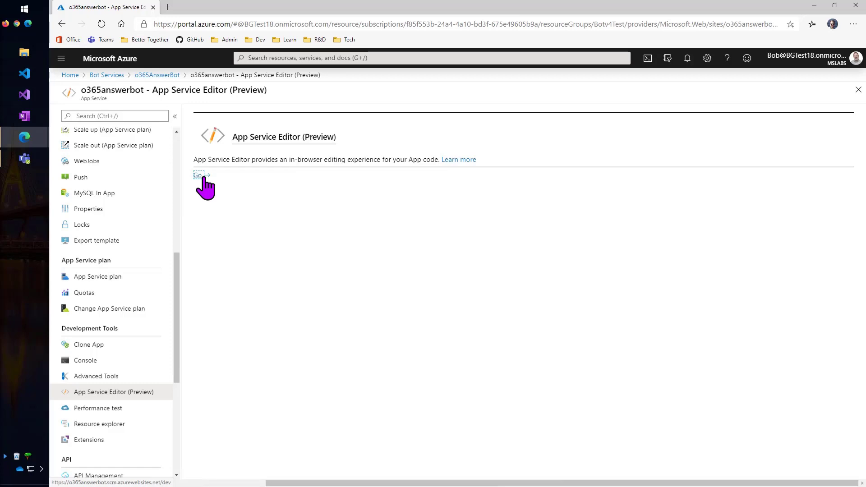
pyautogui.click(201, 176)
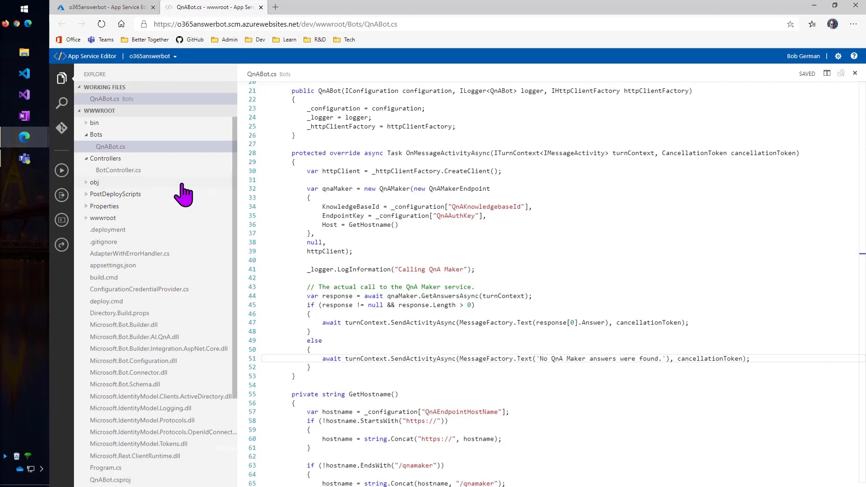
# Open QnABot.cs in the Bots folder and highlight the fallback string 'No QnA Maker answers were found.' for review
pyautogui.click(144, 149)
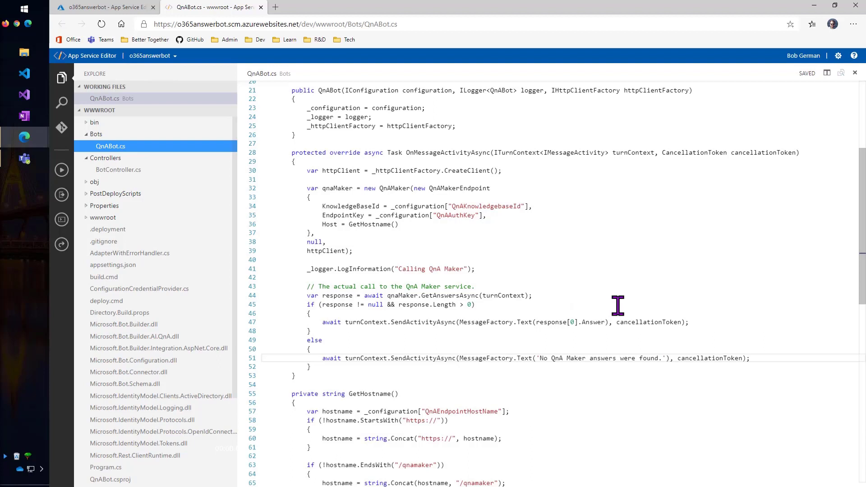
pyautogui.scroll(-2, 618, 306)
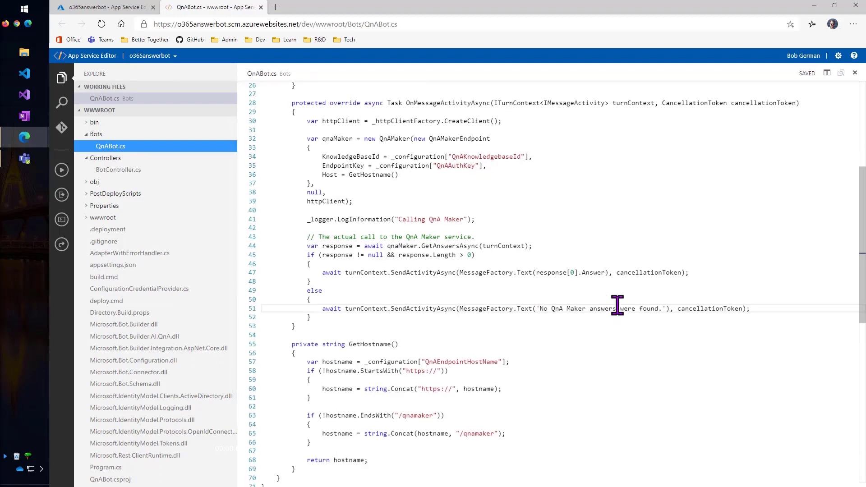
pyautogui.scroll(-1, 618, 305)
pyautogui.scroll(-1, 617, 306)
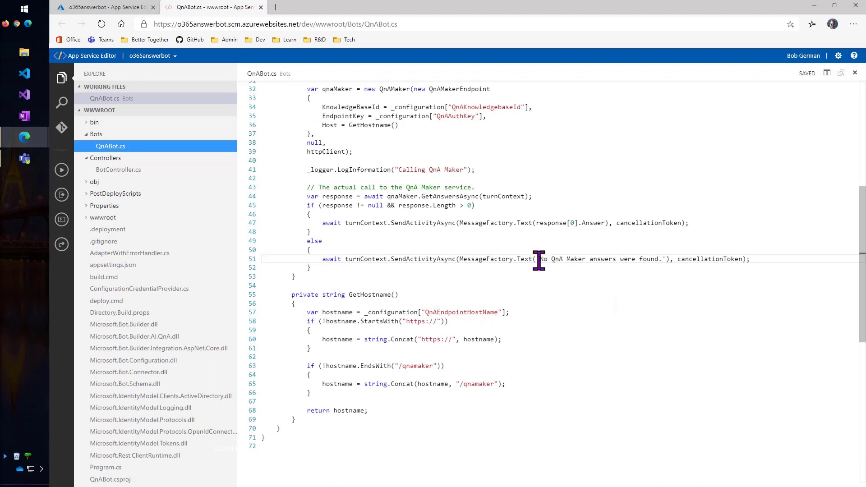
pyautogui.moveTo(537, 260); pyautogui.dragTo(666, 260)
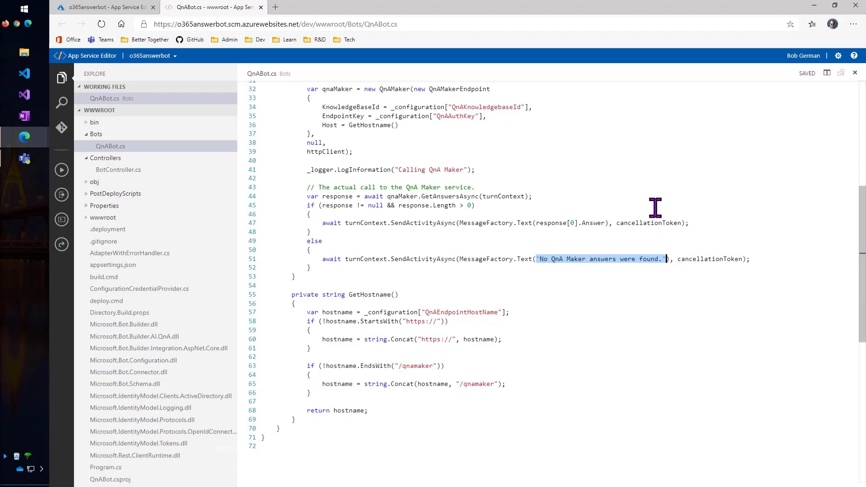
# Replace the highlighted fallback string with "No answer found. Please [fill in our help form](…) for assistance.", linked to the Microsoft Forms response page, and close the editor
pyautogui.hotkey('ctrl', 'v')
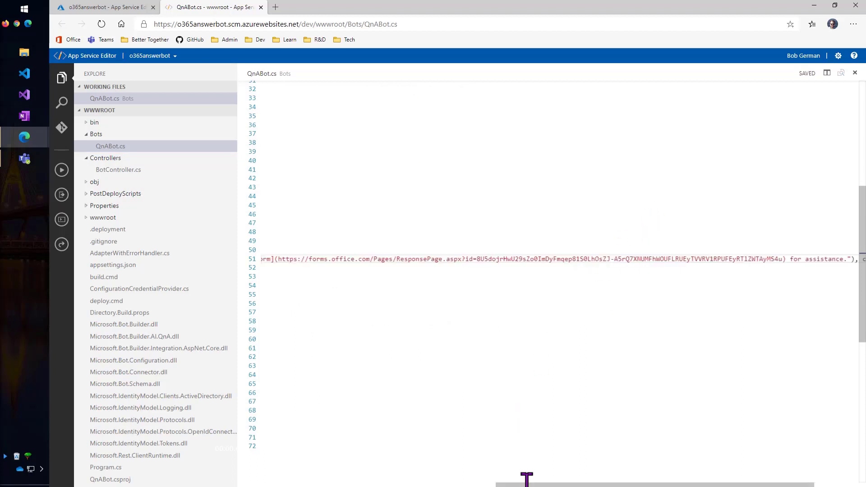
pyautogui.moveTo(527, 479); pyautogui.dragTo(308, 483)
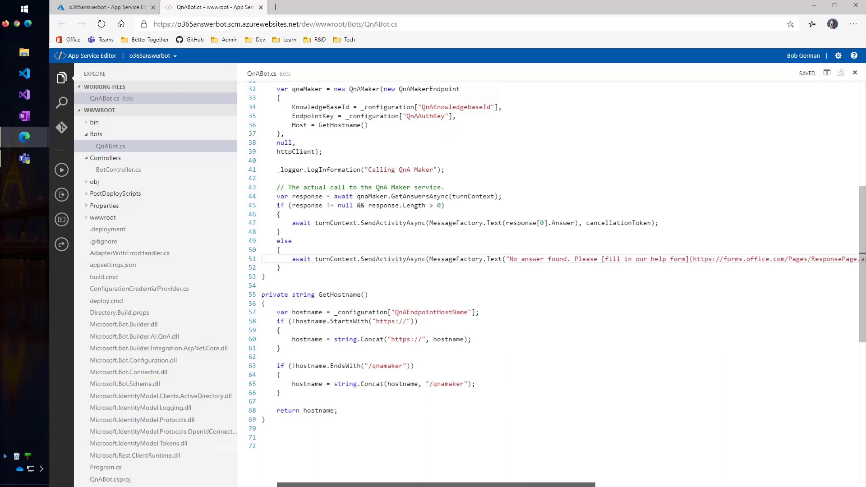
pyautogui.hscroll(-2, 564, 285)
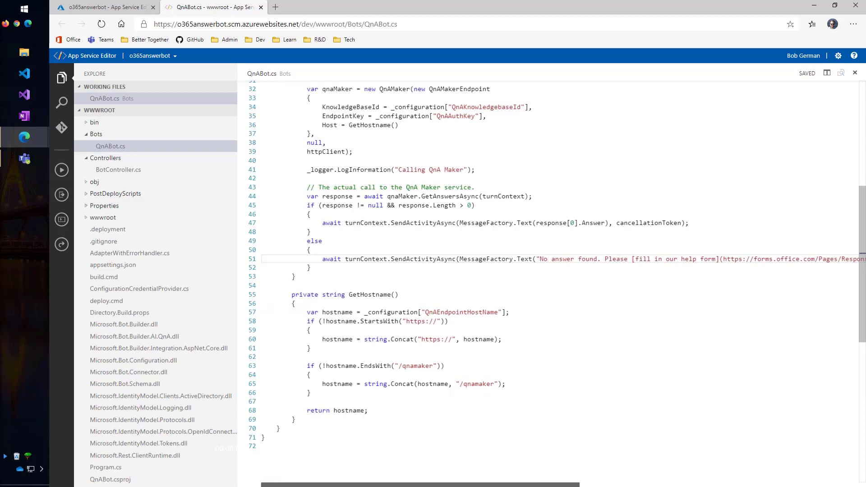
pyautogui.click(441, 284)
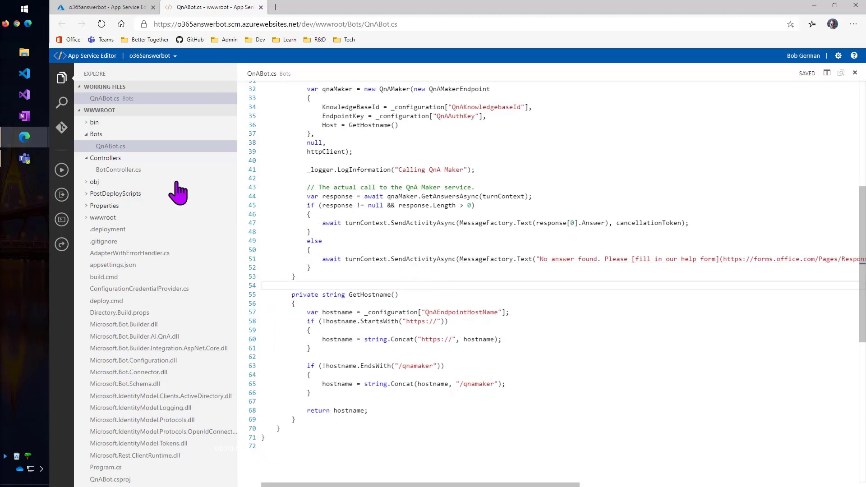
pyautogui.click(261, 8)
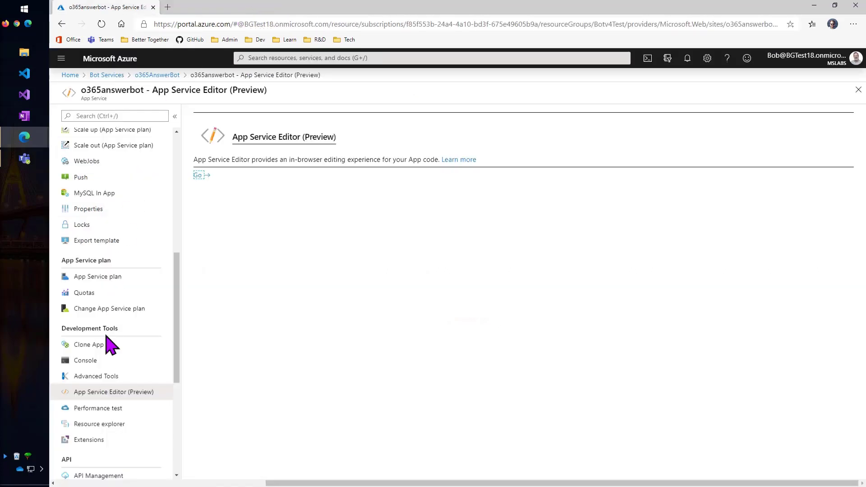
# Rebuild the bot by running the build command in the o365answerbot App Service console
pyautogui.click(106, 368)
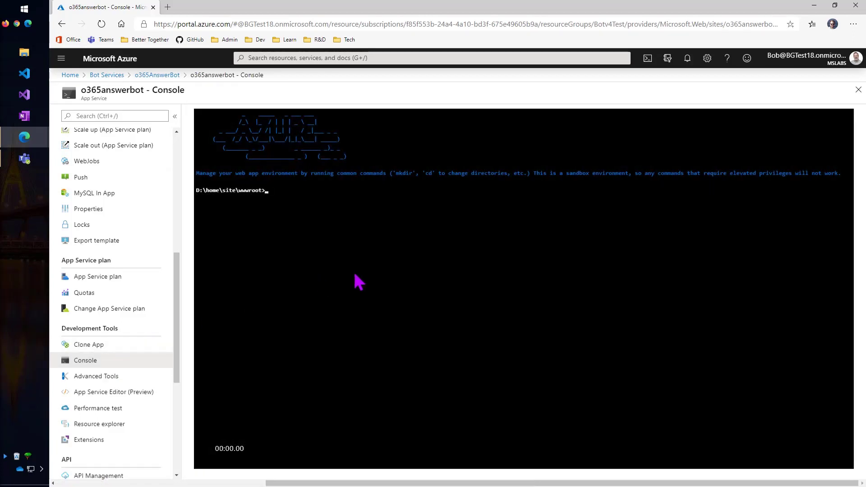
pyautogui.write('build')
pyautogui.press('Return')
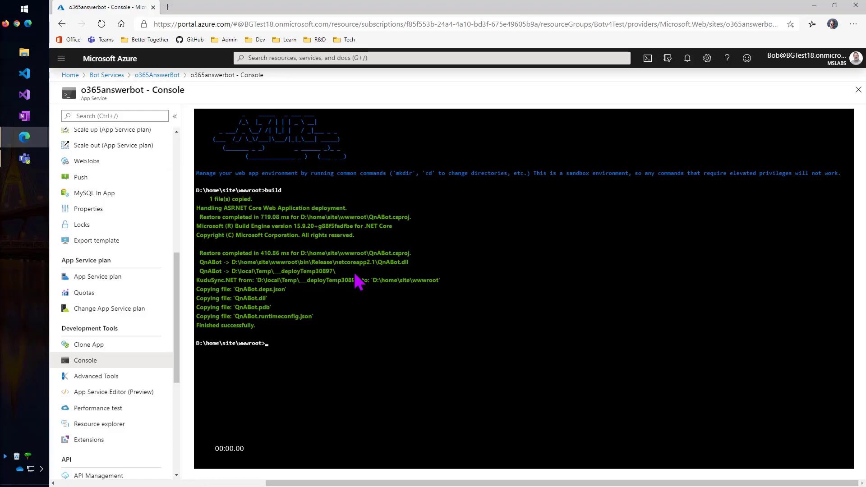
# Return to the o365AnswerBot resource in Bot Services and open its Test in Web Chat page
pyautogui.click(111, 75)
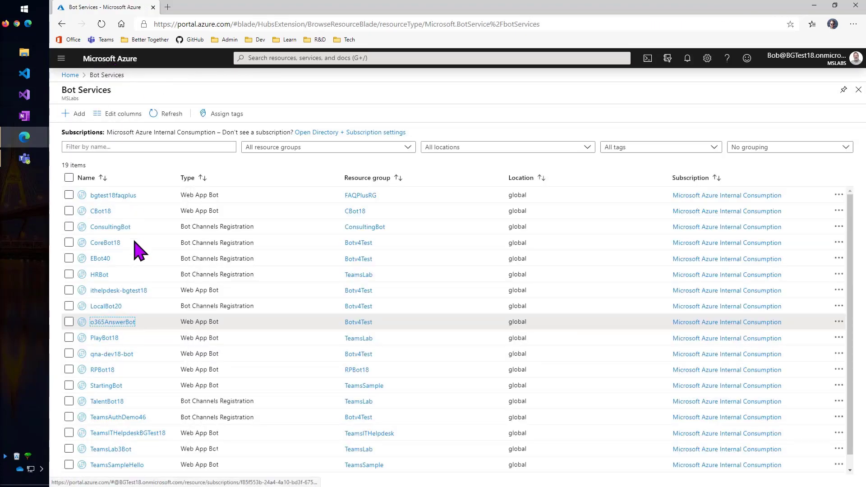
pyautogui.click(113, 322)
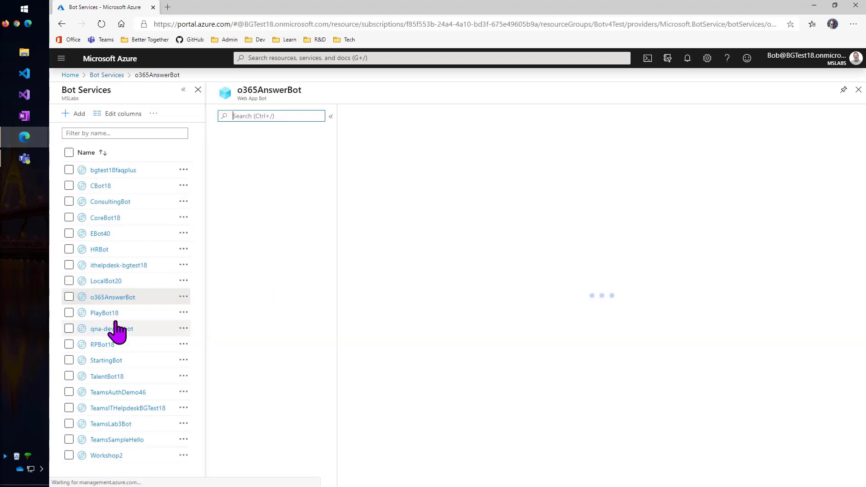
pyautogui.click(269, 237)
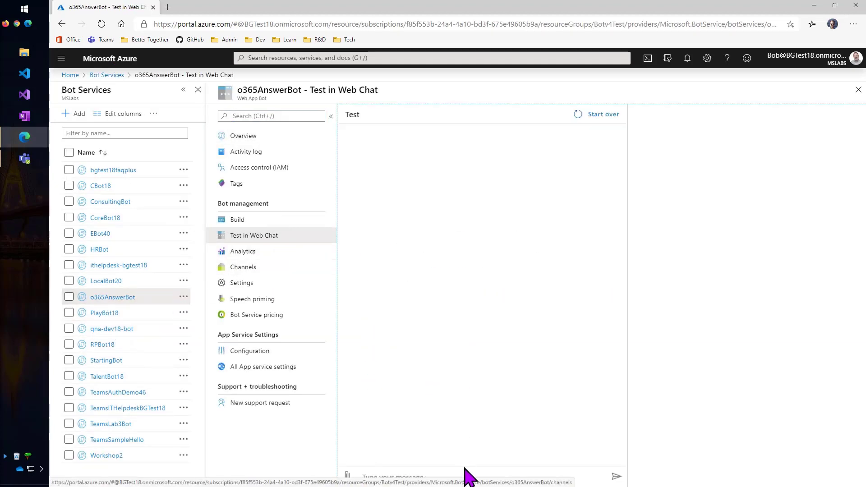
# Send the bot the test message "are you stymied?" and follow the help form link in its reply
pyautogui.click(468, 476)
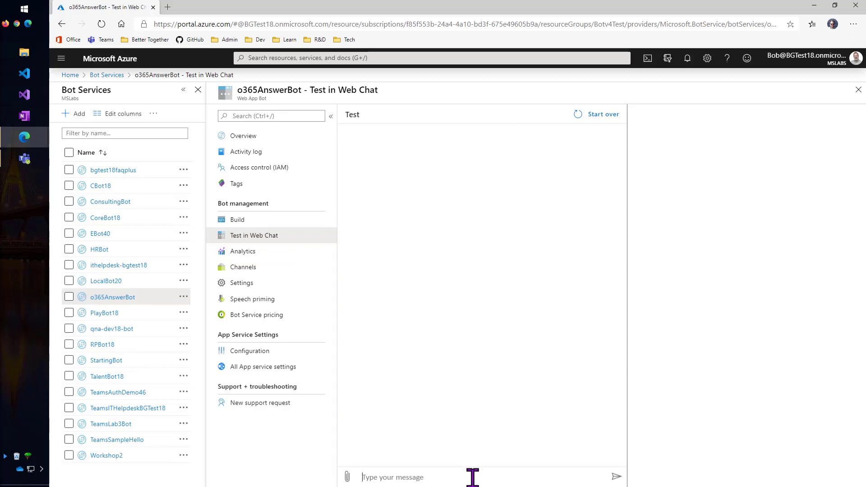
pyautogui.write('are you stymied?')
pyautogui.press('Return')
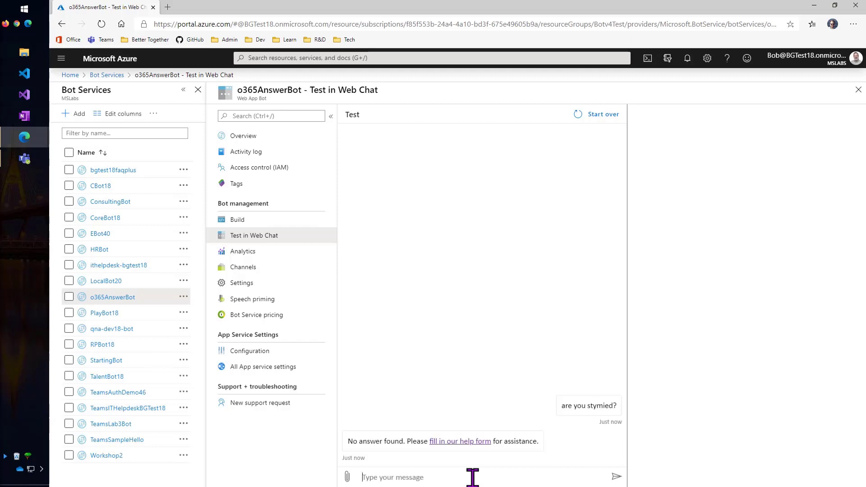
pyautogui.click(468, 441)
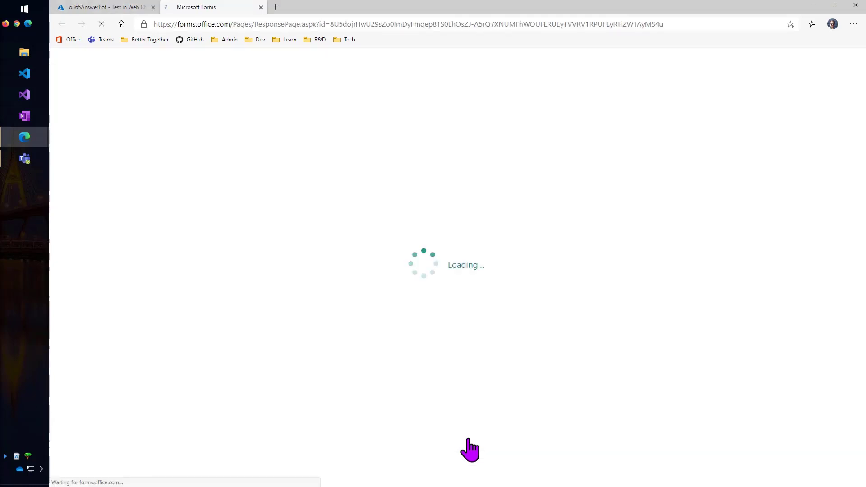